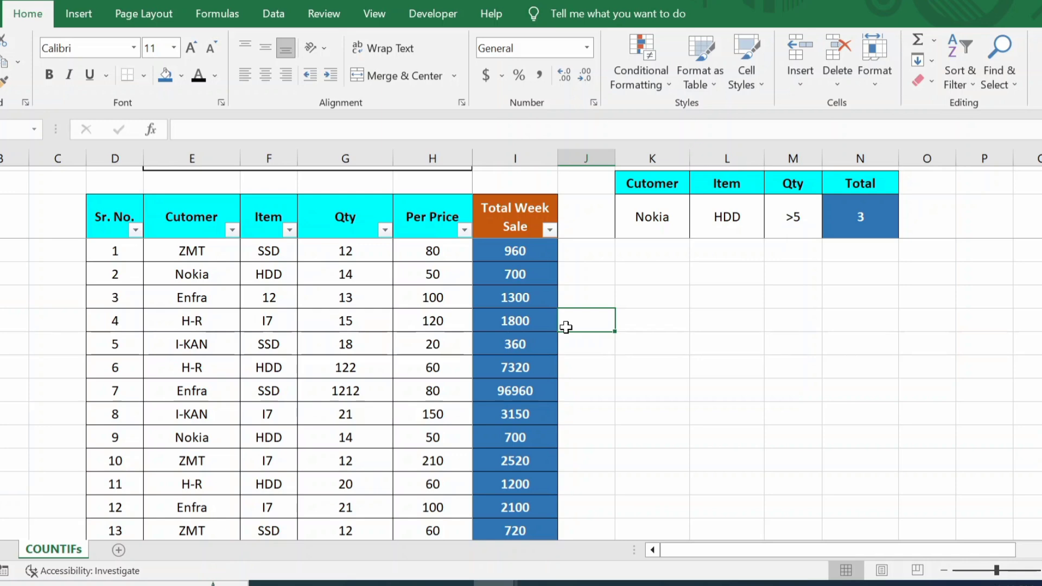
Step: Review the sales table, checking the COUNTIFS total and the Total Week Sale formula
{"action": "scroll", "coordinate": [501, 326], "scroll_direction": "down", "scroll_amount": 2}
{"action": "scroll", "coordinate": [501, 327], "scroll_direction": "up", "scroll_amount": 2}
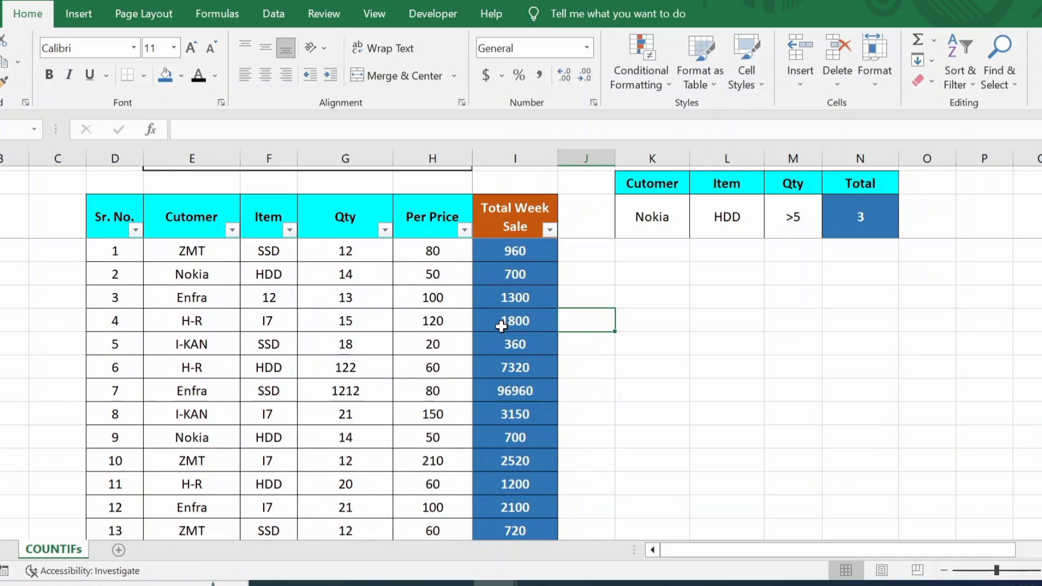
{"action": "scroll", "coordinate": [501, 326], "scroll_direction": "down", "scroll_amount": 1}
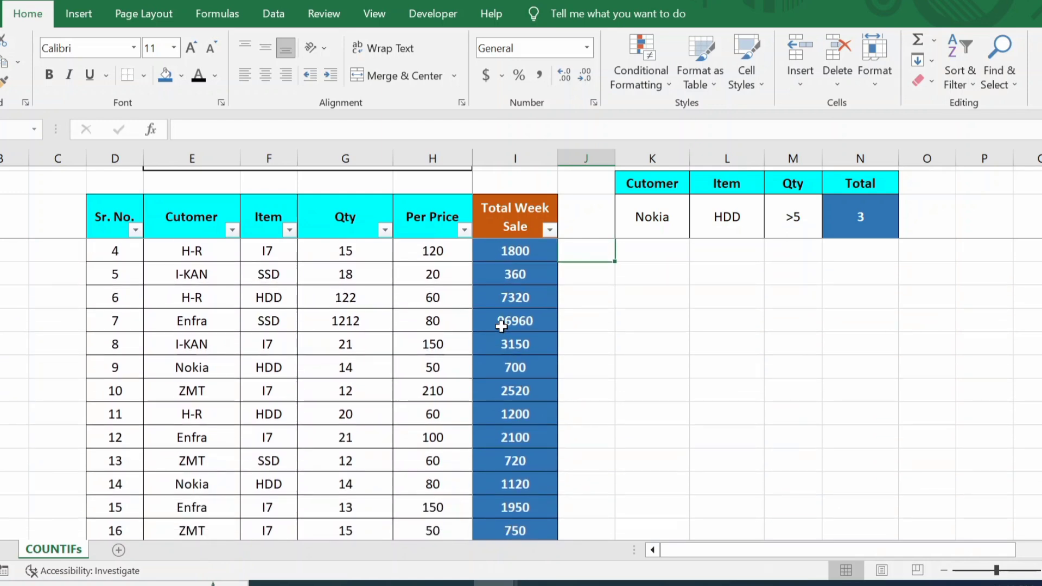
{"action": "scroll", "coordinate": [501, 326], "scroll_direction": "down", "scroll_amount": 3}
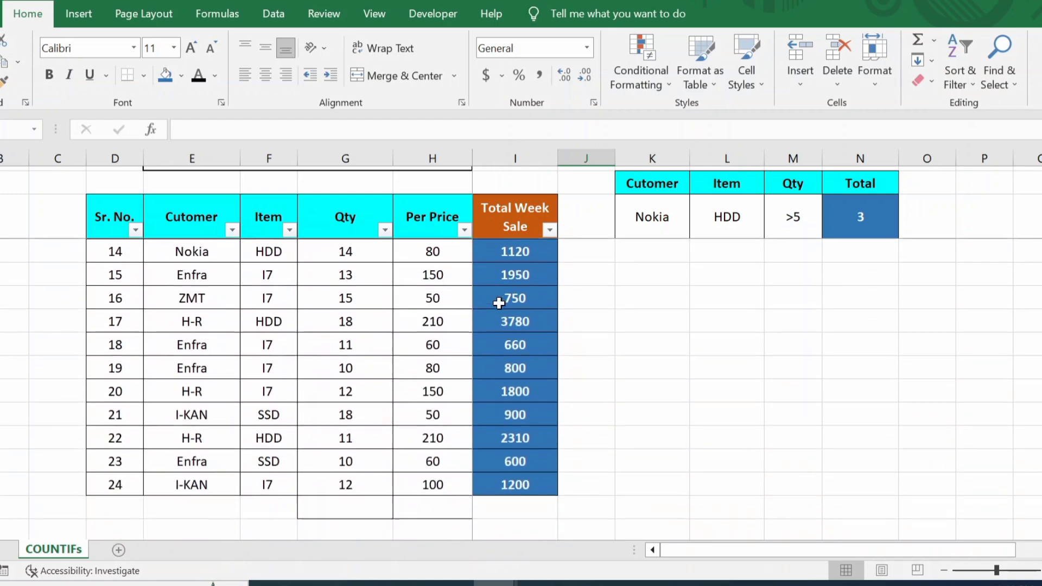
{"action": "scroll", "coordinate": [622, 300], "scroll_direction": "up", "scroll_amount": 1}
{"action": "scroll", "coordinate": [623, 300], "scroll_direction": "up", "scroll_amount": 4}
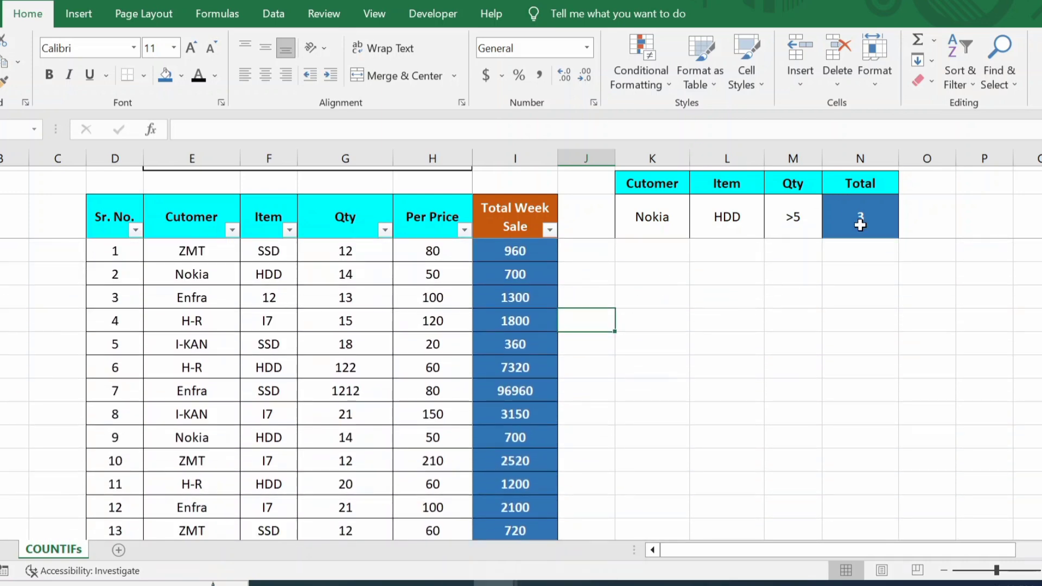
{"action": "left_click", "coordinate": [860, 225]}
{"action": "left_click", "coordinate": [495, 297]}
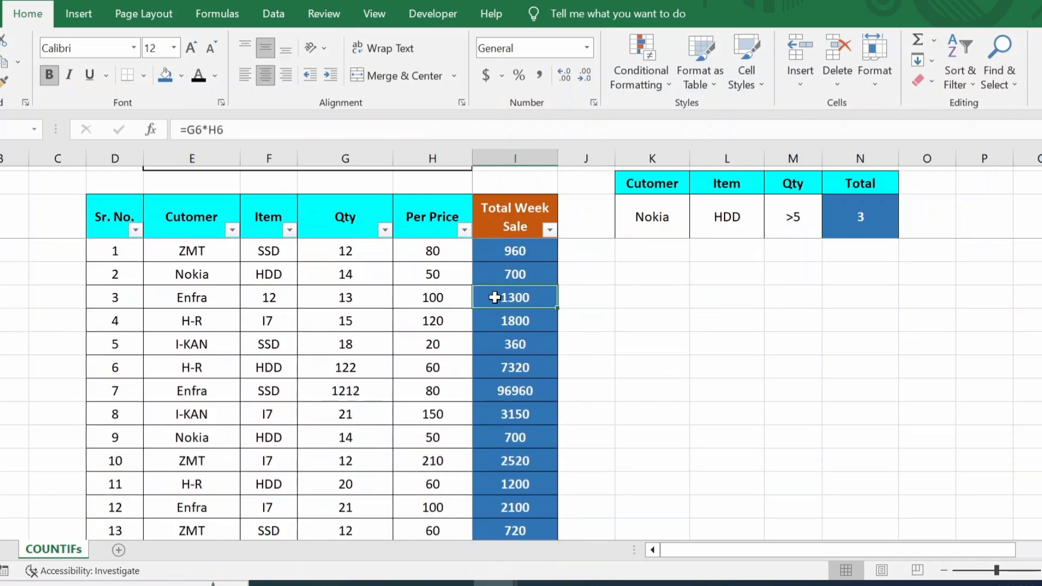
{"action": "left_click", "coordinate": [411, 299]}
Step: Fill Qty cells G5:G8 and Per Price cells H7:H10 dark blue
{"action": "left_click_drag", "start_coordinate": [331, 249], "coordinate": [342, 319]}
{"action": "left_click", "coordinate": [161, 80]}
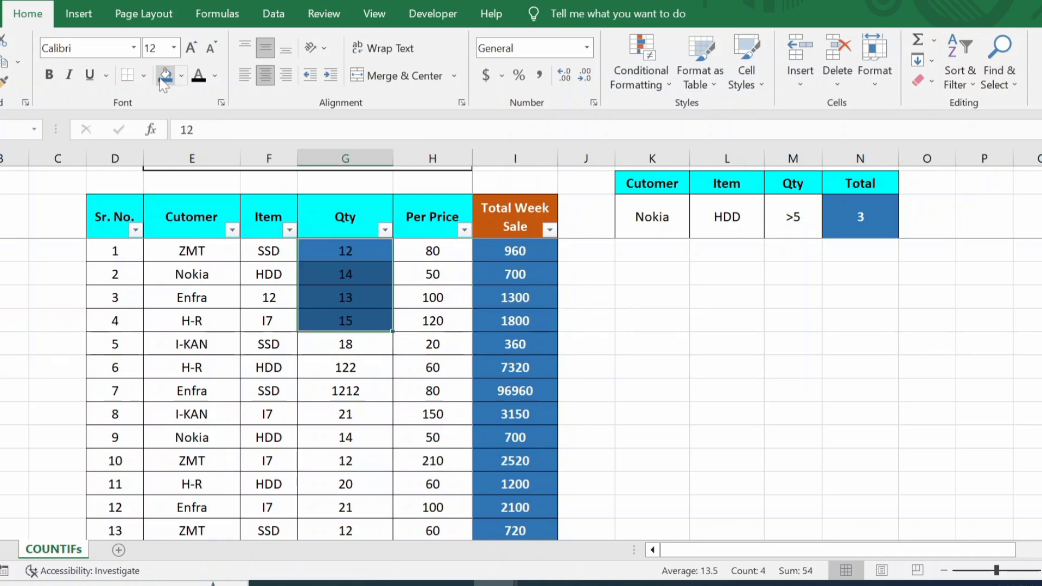
{"action": "scroll", "coordinate": [365, 324], "scroll_direction": "down", "scroll_amount": 2}
{"action": "left_click_drag", "start_coordinate": [411, 299], "coordinate": [413, 365]}
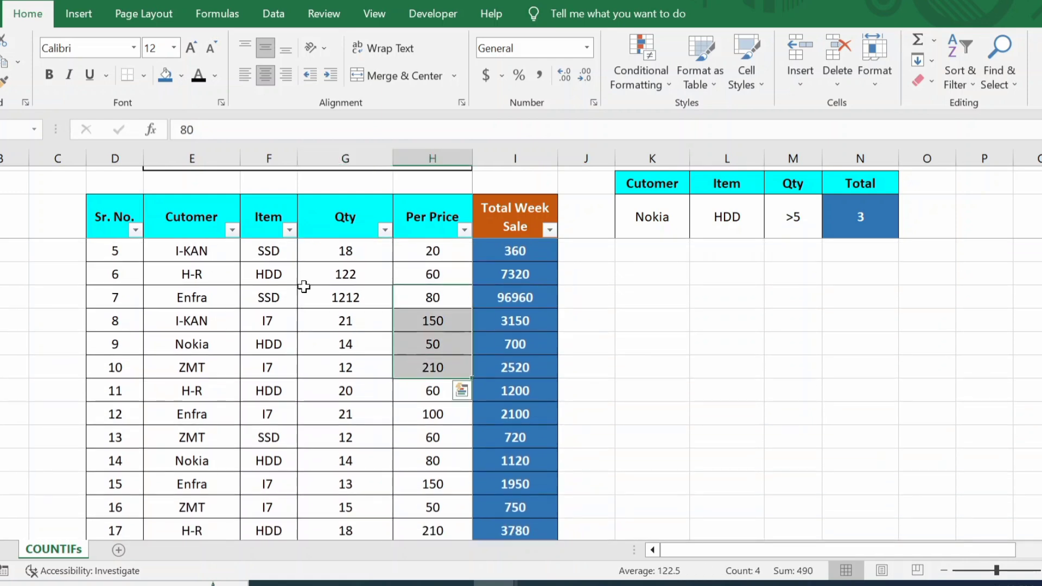
{"action": "left_click", "coordinate": [164, 76]}
Step: Fill Item cells F13:F15 and Qty cells G21:G24 dark blue
{"action": "scroll", "coordinate": [273, 348], "scroll_direction": "down", "scroll_amount": 2}
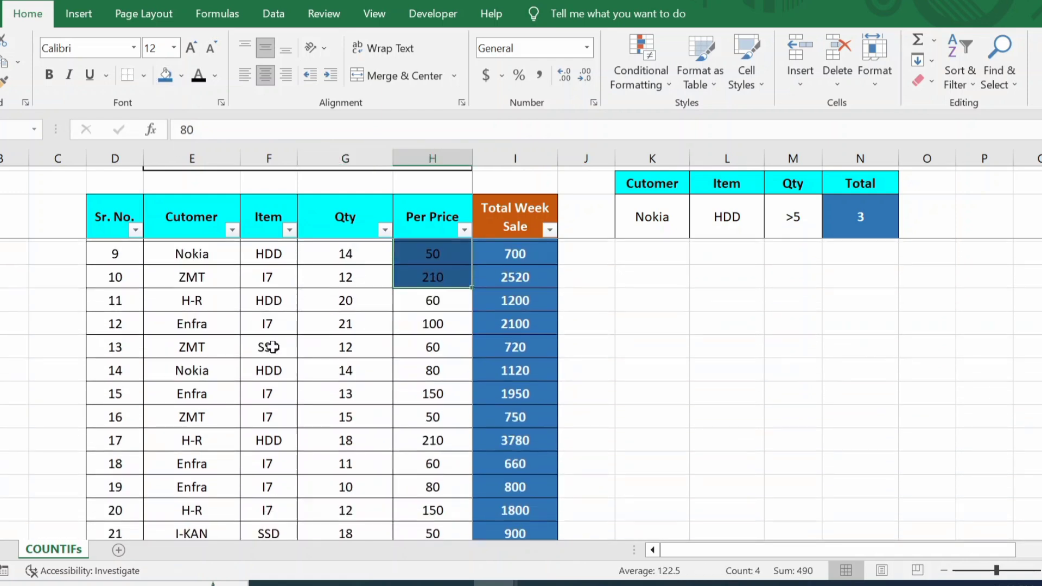
{"action": "left_click_drag", "start_coordinate": [270, 345], "coordinate": [281, 397]}
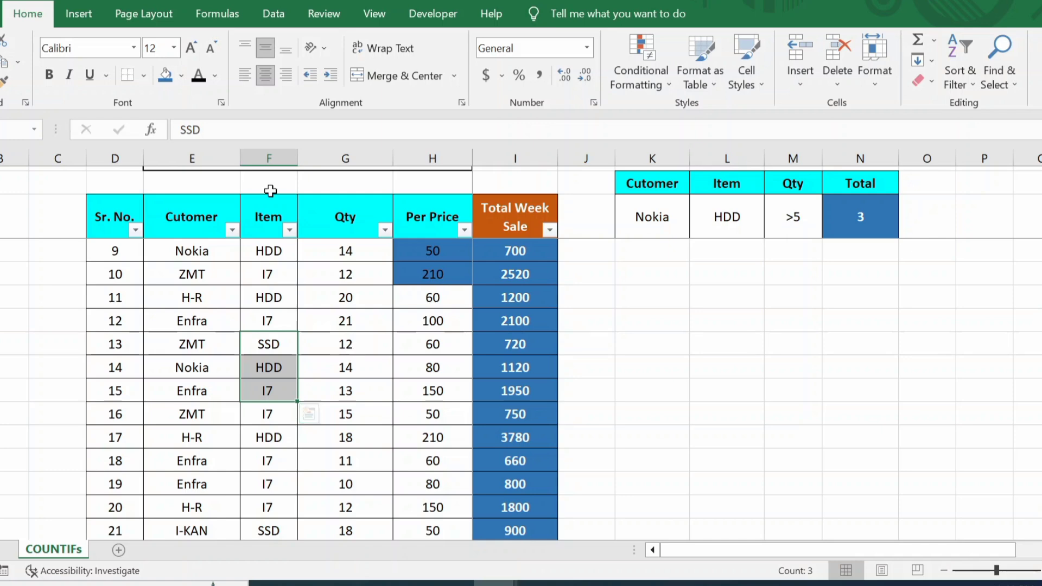
{"action": "left_click", "coordinate": [164, 77]}
{"action": "scroll", "coordinate": [309, 298], "scroll_direction": "down", "scroll_amount": 2}
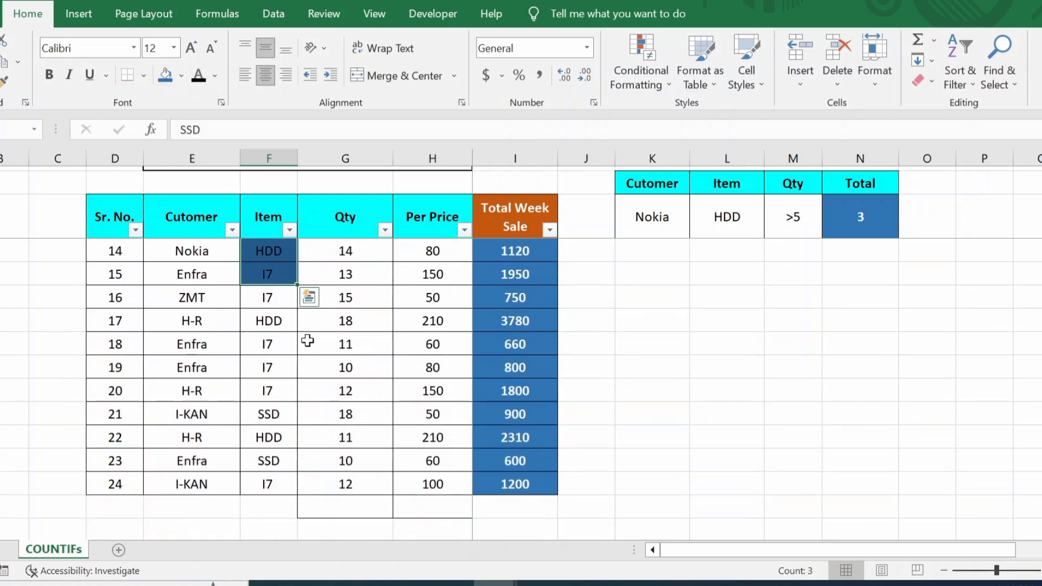
{"action": "left_click_drag", "start_coordinate": [361, 412], "coordinate": [379, 475]}
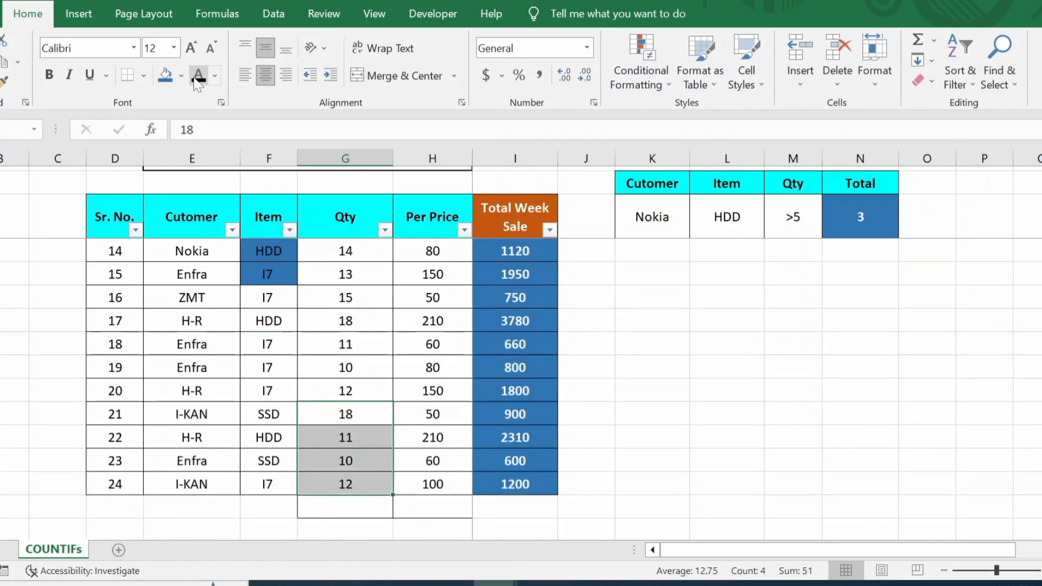
{"action": "left_click", "coordinate": [163, 77]}
Step: Check a coloured Per Price cell and the Total Week Sale formula
{"action": "left_click", "coordinate": [442, 275]}
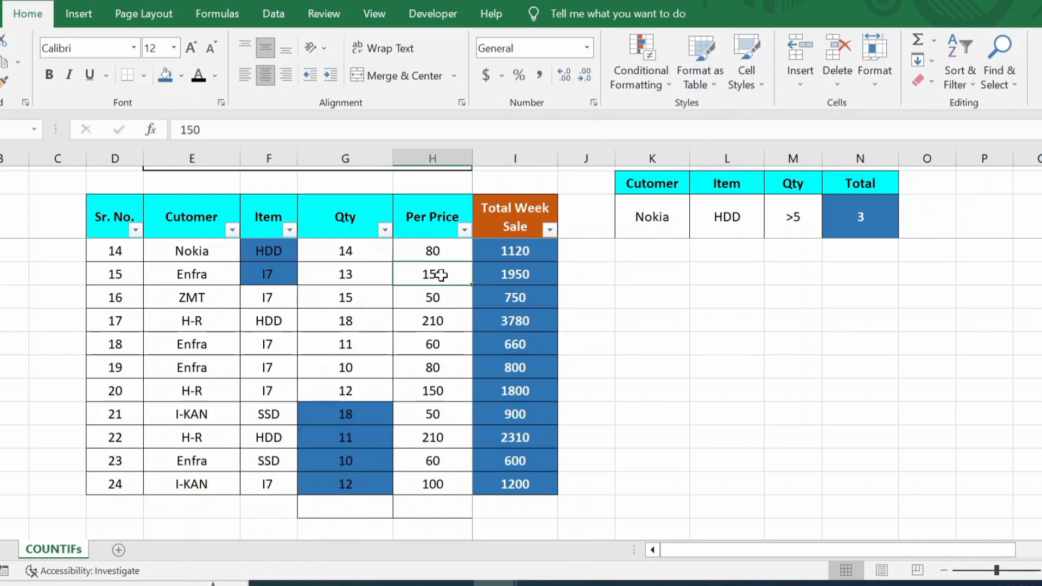
{"action": "scroll", "coordinate": [426, 335], "scroll_direction": "up", "scroll_amount": 2}
{"action": "scroll", "coordinate": [425, 340], "scroll_direction": "up", "scroll_amount": 2}
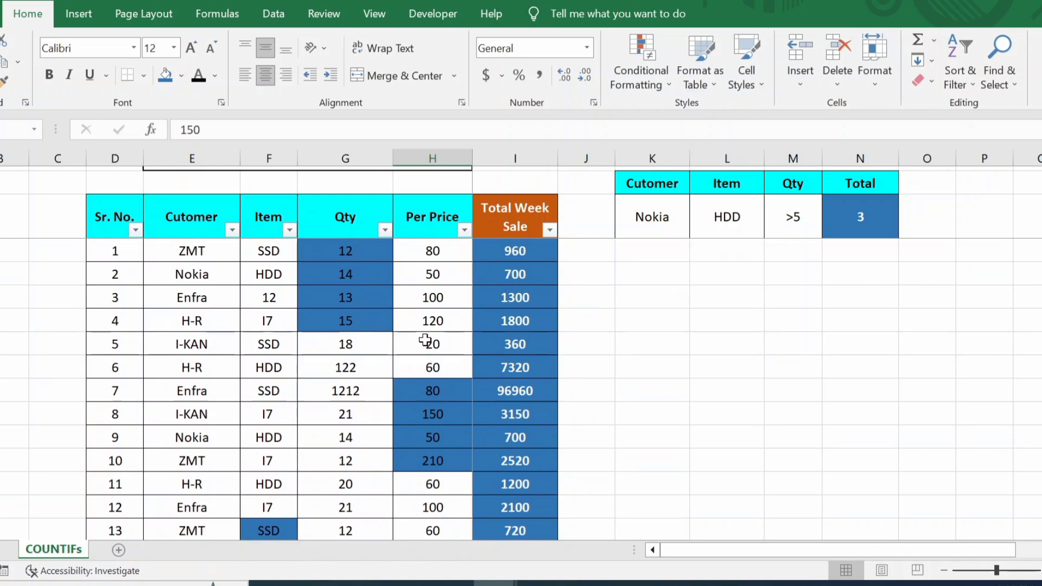
{"action": "left_click", "coordinate": [465, 398]}
{"action": "left_click", "coordinate": [512, 344]}
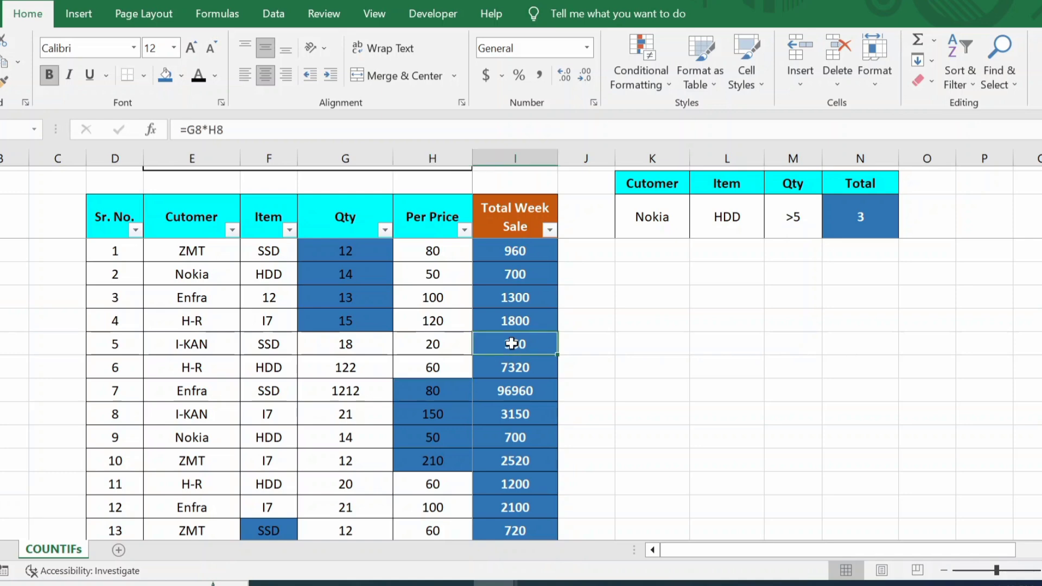
{"action": "left_click", "coordinate": [618, 319]}
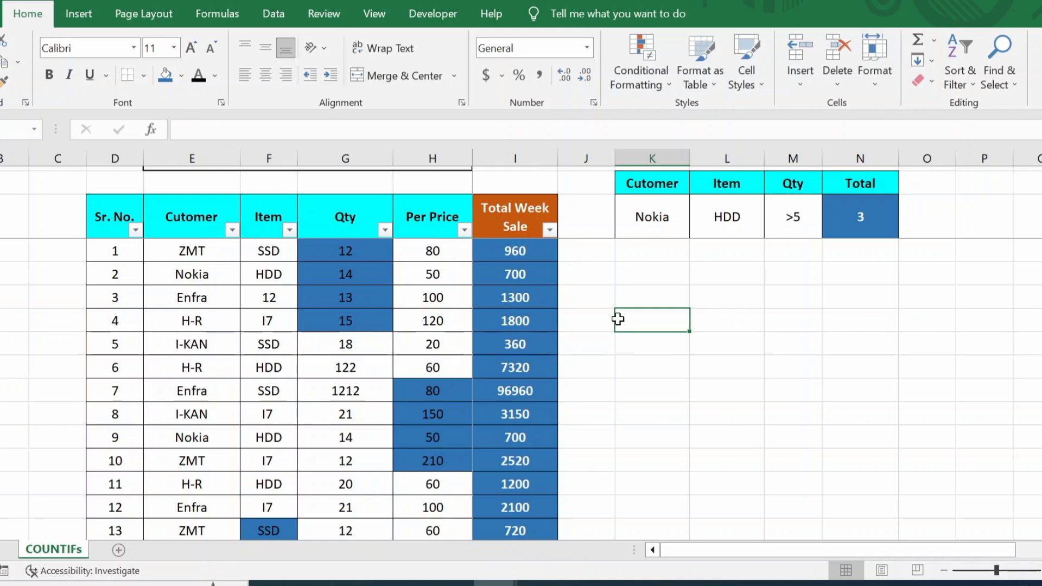
{"action": "left_click", "coordinate": [497, 344]}
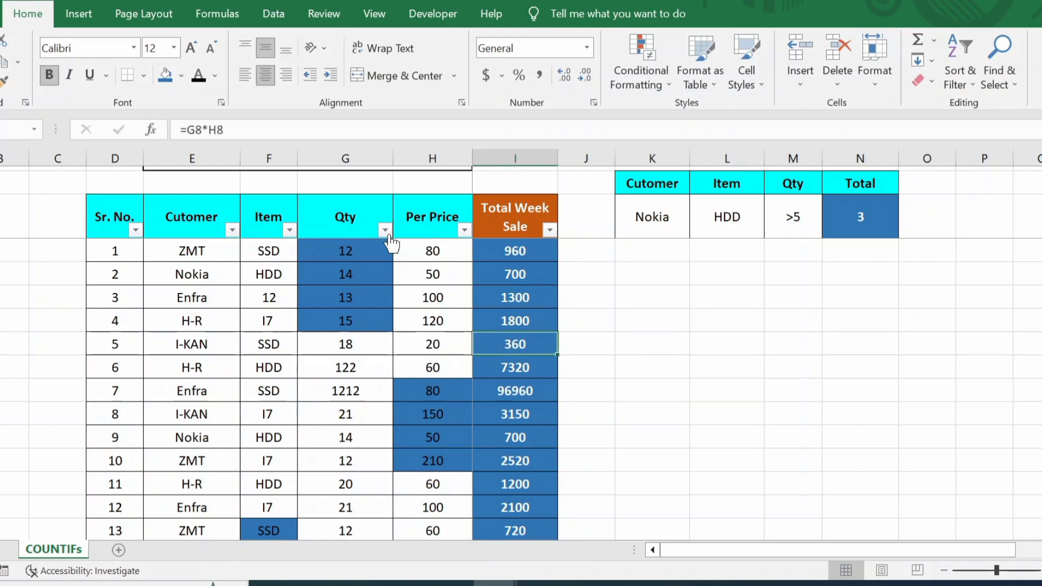
Step: Protect the COUNTIFs sheet with a password, entering it again to confirm
{"action": "left_click", "coordinate": [323, 11]}
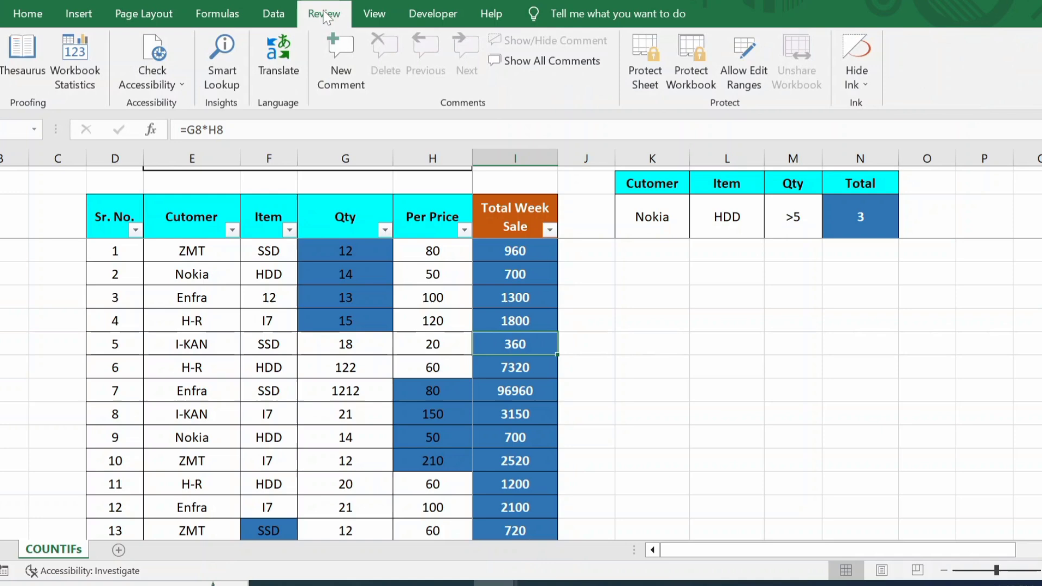
{"action": "left_click", "coordinate": [652, 84]}
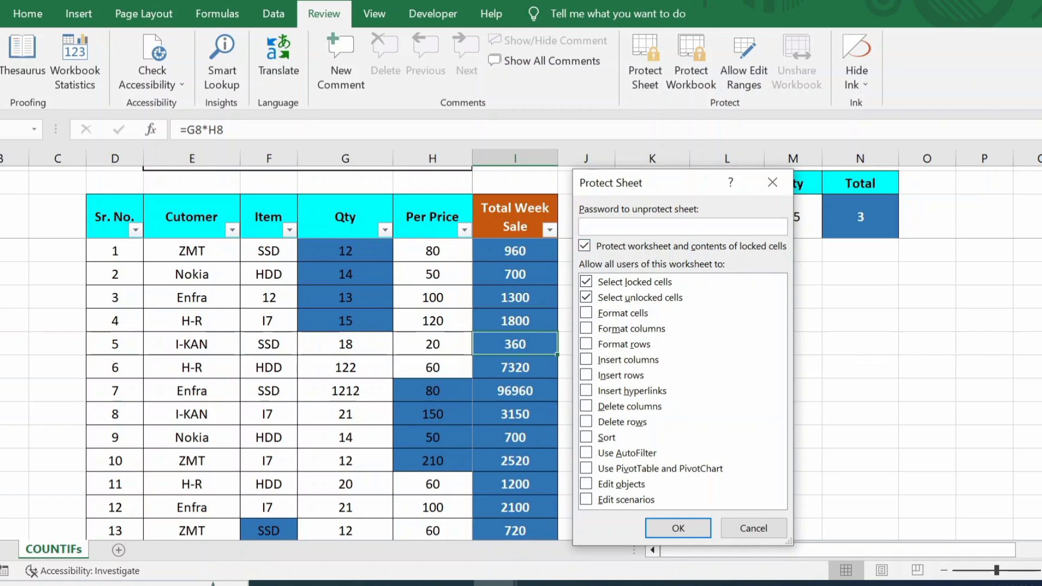
{"action": "type", "text": "1234"}
{"action": "left_click", "coordinate": [676, 528]}
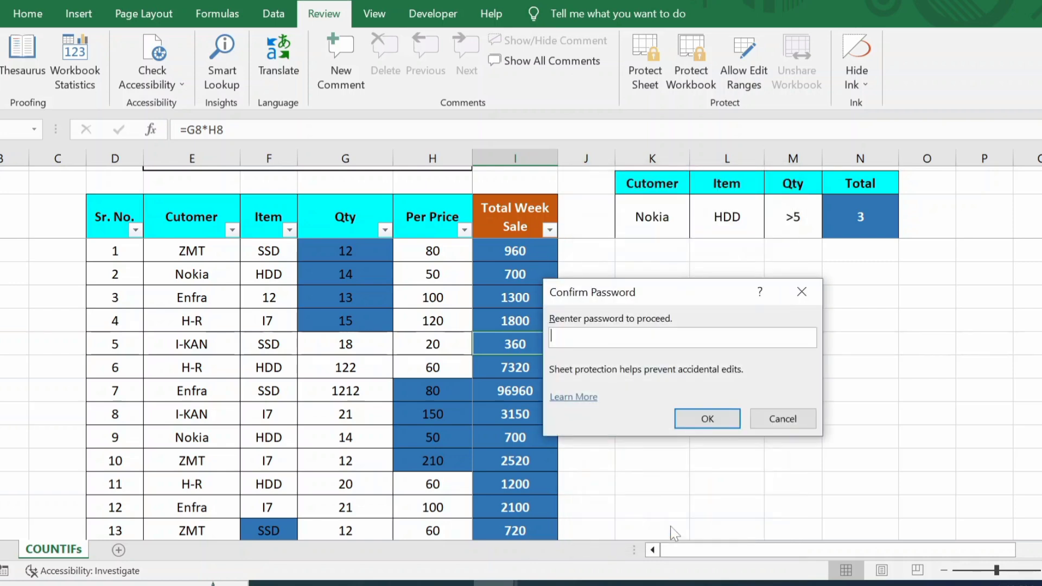
{"action": "type", "text": "1234"}
{"action": "left_click", "coordinate": [712, 422]}
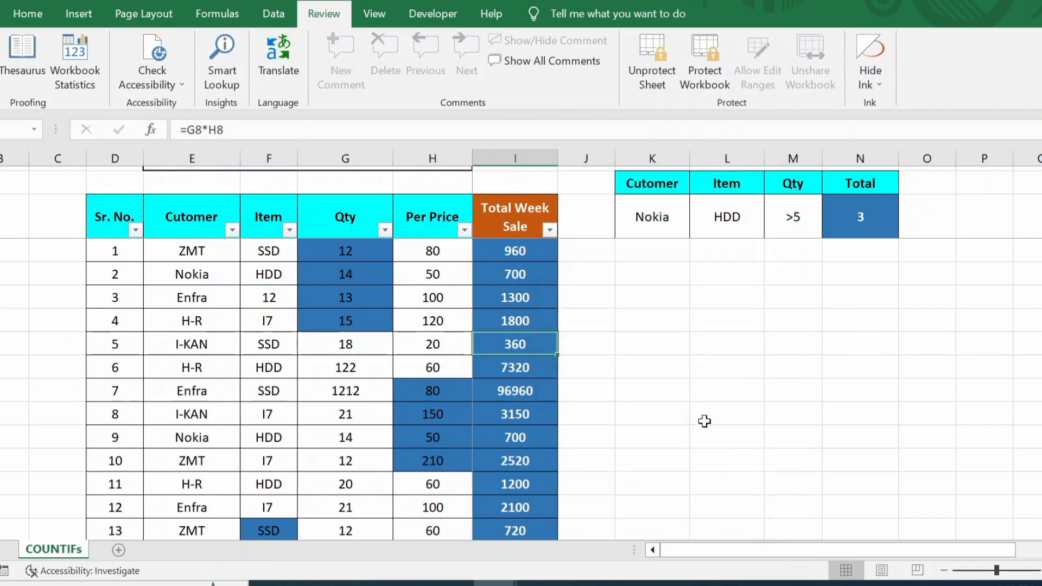
{"action": "scroll", "coordinate": [572, 350], "scroll_direction": "down", "scroll_amount": 2}
{"action": "scroll", "coordinate": [572, 351], "scroll_direction": "down", "scroll_amount": 2}
{"action": "left_click", "coordinate": [685, 326]}
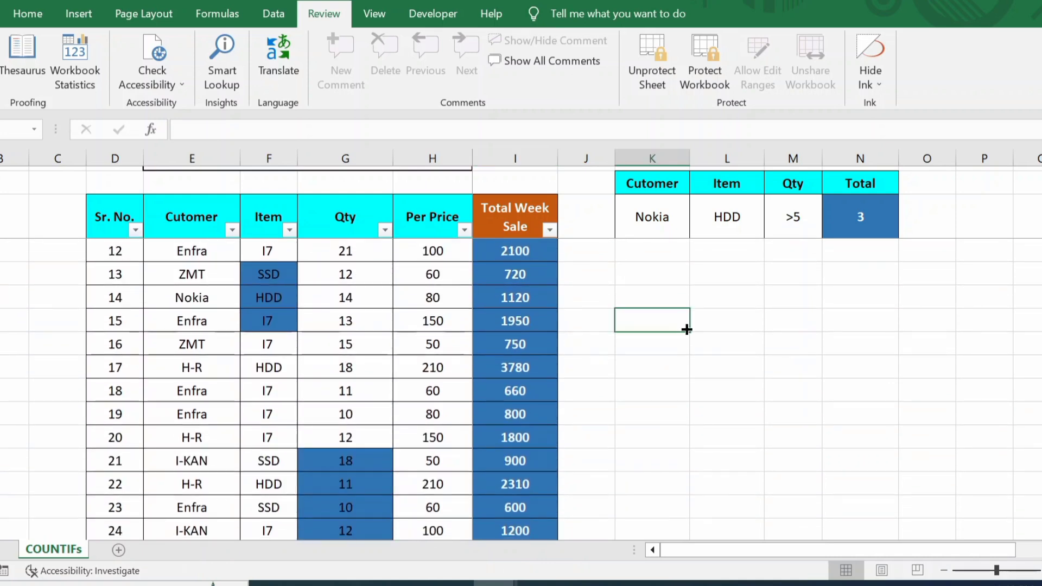
{"action": "double_click", "coordinate": [686, 329]}
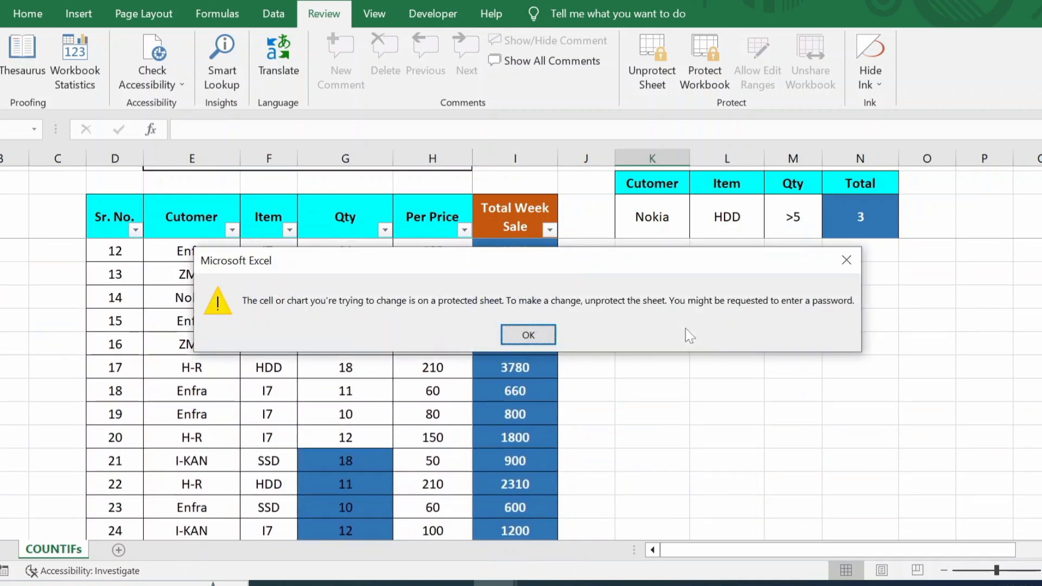
{"action": "key", "text": "Return"}
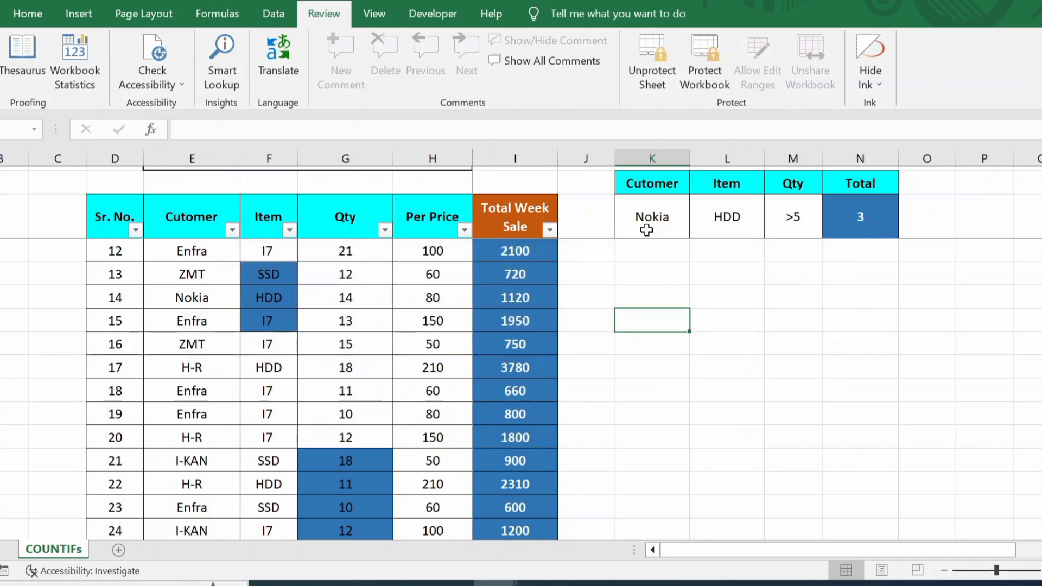
{"action": "left_click", "coordinate": [565, 299]}
{"action": "left_click", "coordinate": [519, 314]}
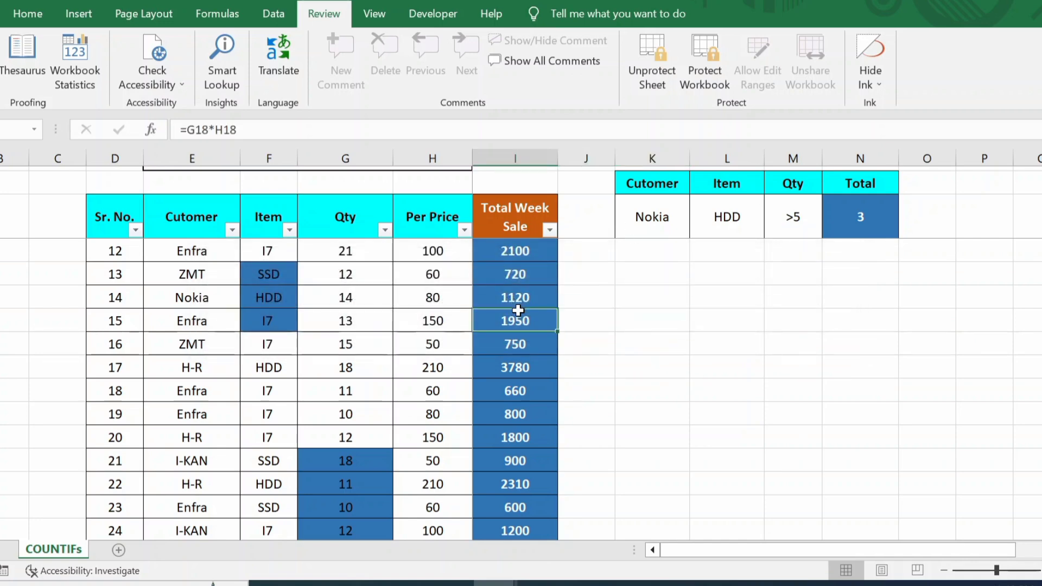
{"action": "double_click", "coordinate": [519, 312]}
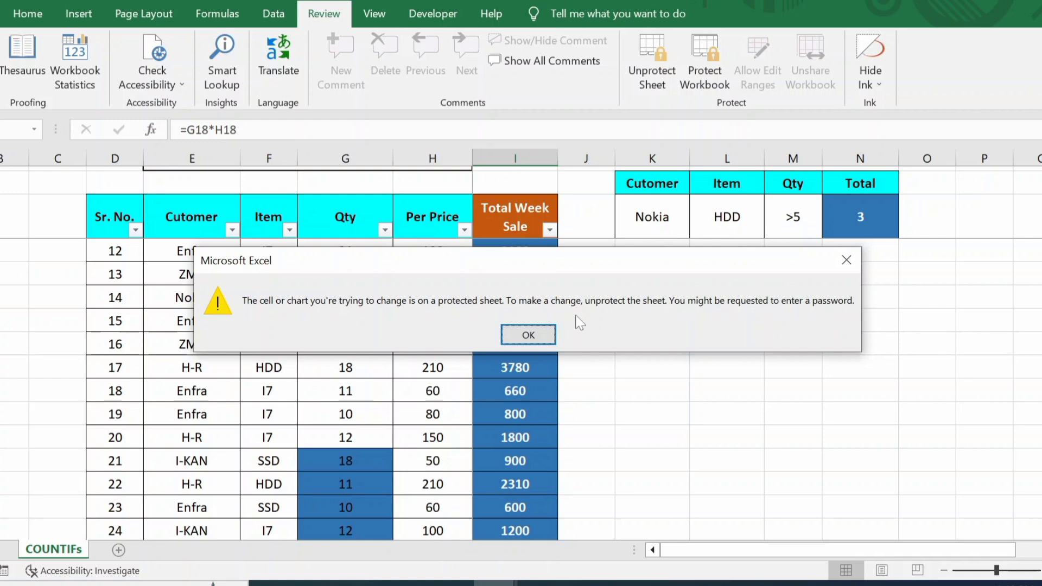
{"action": "left_click", "coordinate": [543, 338]}
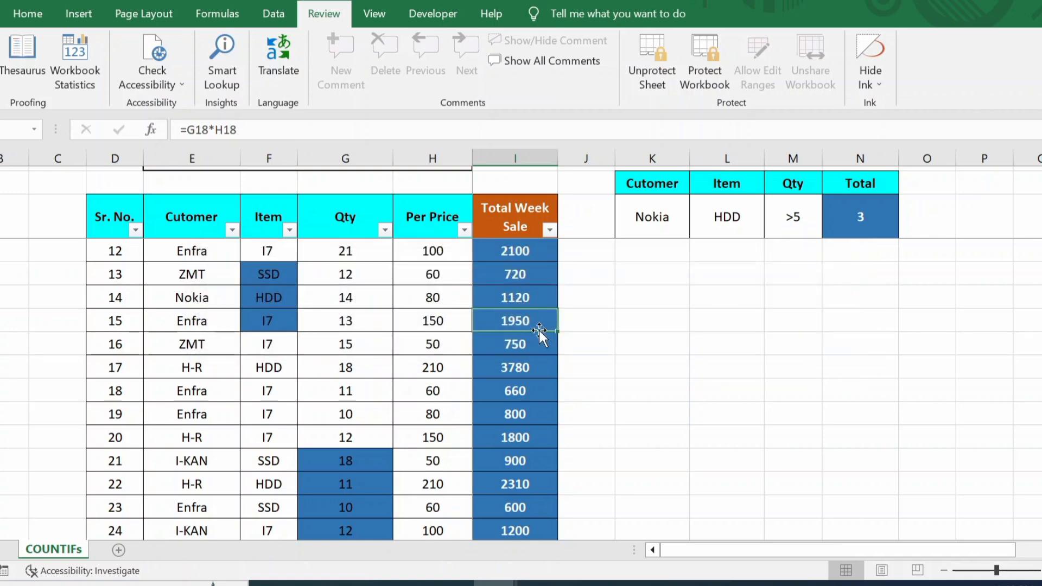
{"action": "scroll", "coordinate": [538, 328], "scroll_direction": "down", "scroll_amount": 2}
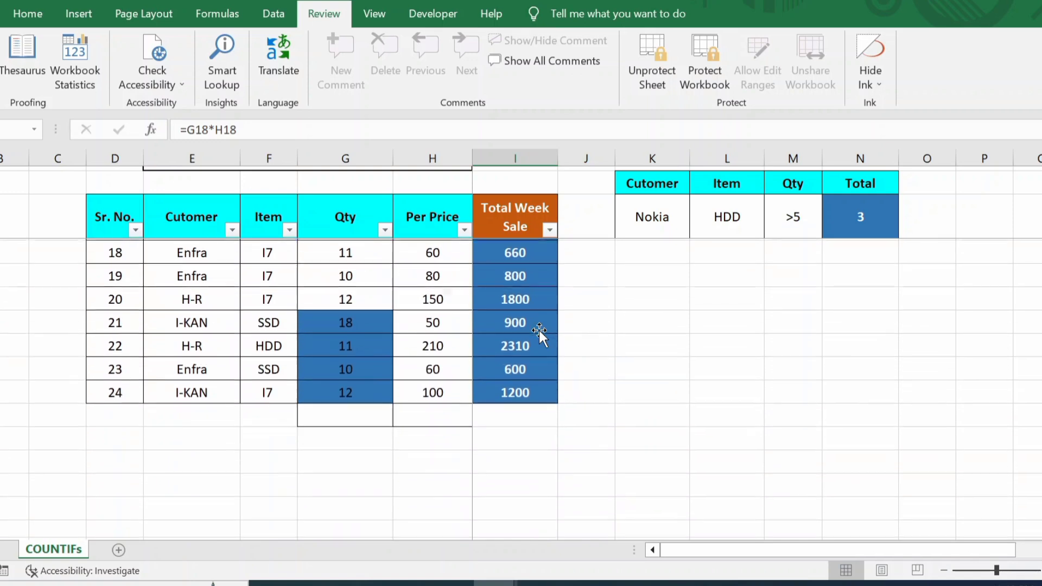
{"action": "scroll", "coordinate": [538, 328], "scroll_direction": "down", "scroll_amount": 1}
{"action": "scroll", "coordinate": [539, 330], "scroll_direction": "up", "scroll_amount": 7}
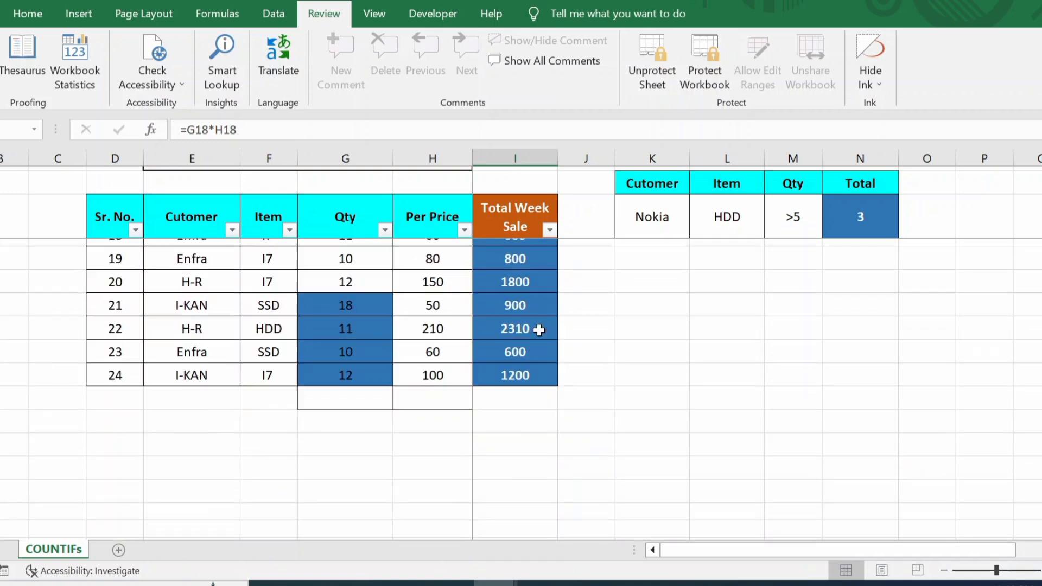
{"action": "scroll", "coordinate": [539, 330], "scroll_direction": "down", "scroll_amount": 1}
{"action": "scroll", "coordinate": [539, 329], "scroll_direction": "up", "scroll_amount": 1}
{"action": "scroll", "coordinate": [540, 329], "scroll_direction": "down", "scroll_amount": 1}
{"action": "scroll", "coordinate": [344, 358], "scroll_direction": "down", "scroll_amount": 10}
{"action": "scroll", "coordinate": [343, 357], "scroll_direction": "down", "scroll_amount": 5}
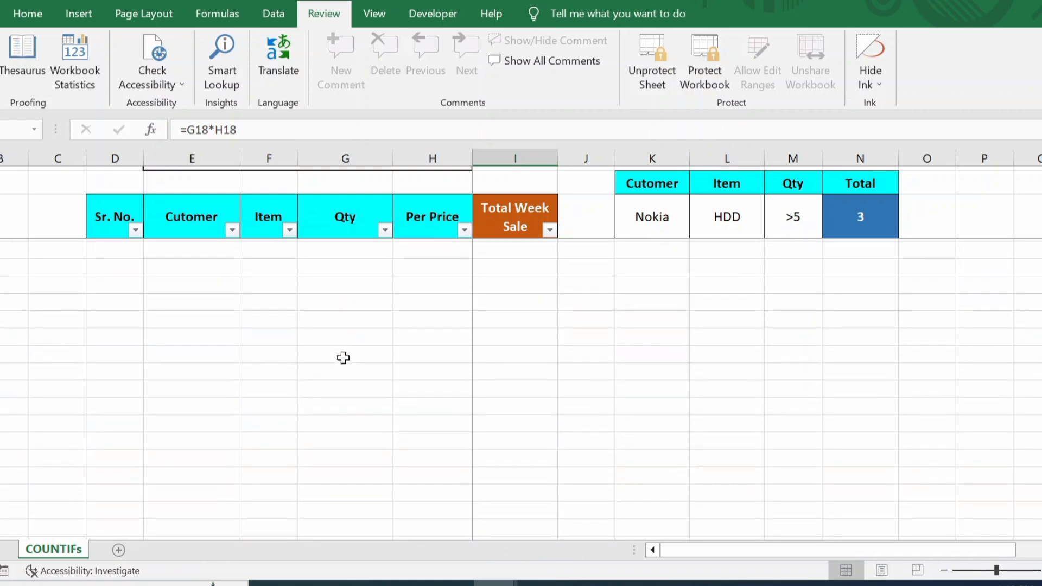
{"action": "left_click", "coordinate": [344, 357]}
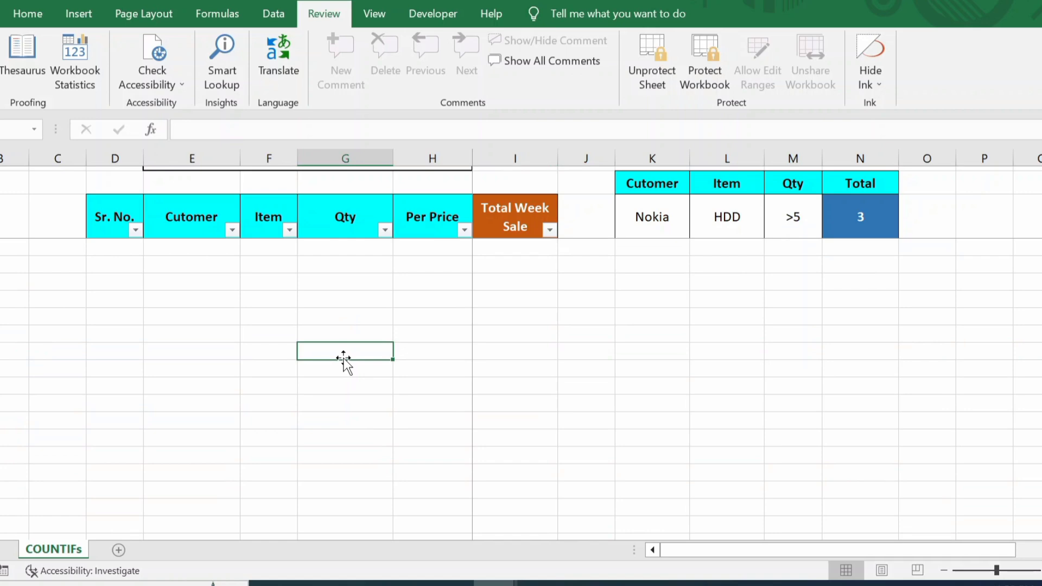
{"action": "double_click", "coordinate": [344, 358]}
{"action": "key", "text": "Return"}
{"action": "scroll", "coordinate": [725, 275], "scroll_direction": "down", "scroll_amount": 5}
{"action": "scroll", "coordinate": [725, 275], "scroll_direction": "up", "scroll_amount": 10}
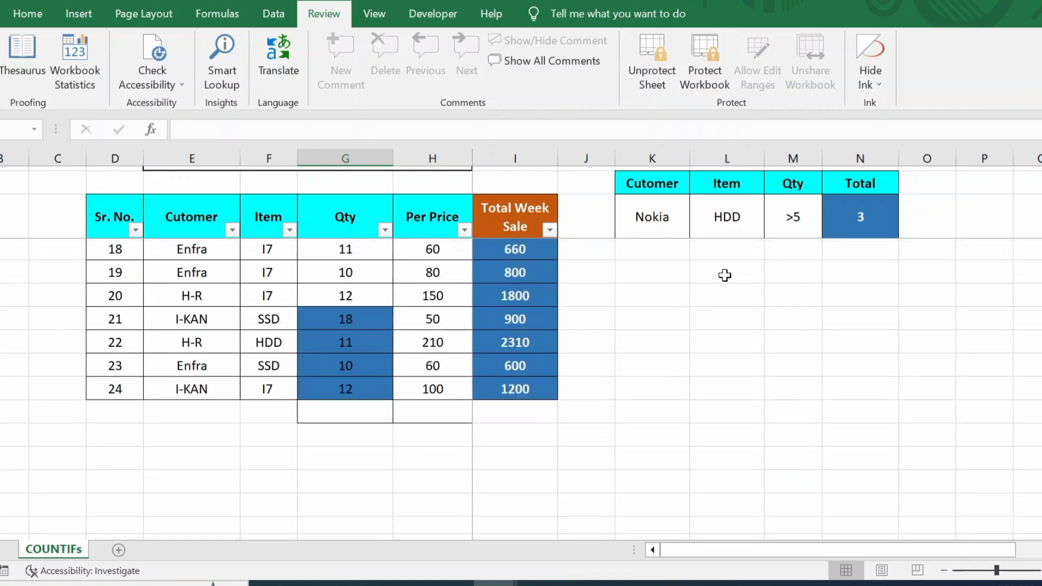
{"action": "scroll", "coordinate": [725, 275], "scroll_direction": "down", "scroll_amount": 1}
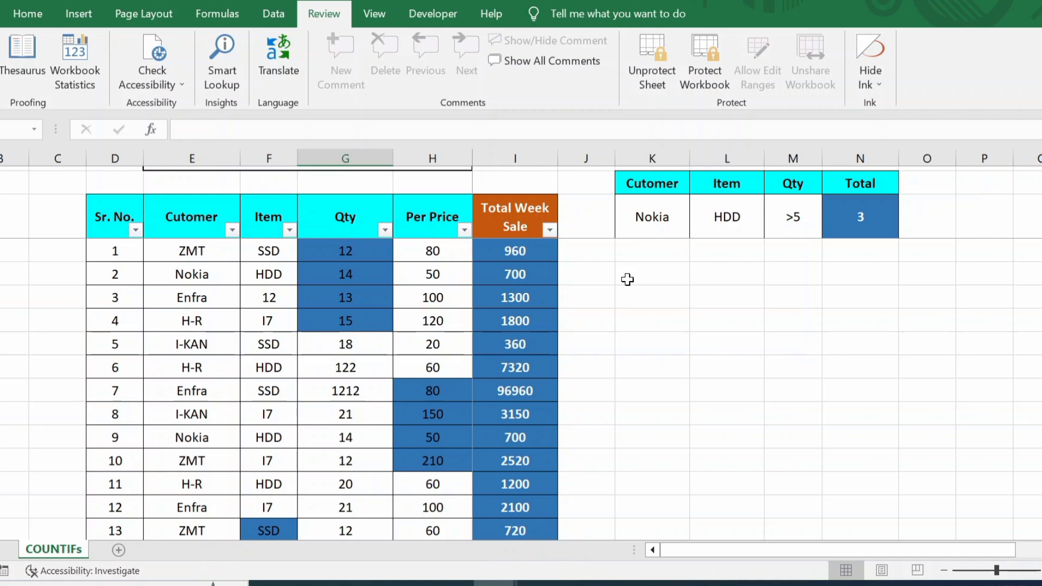
Step: Unprotect the sheet by entering its password
{"action": "left_click", "coordinate": [646, 80]}
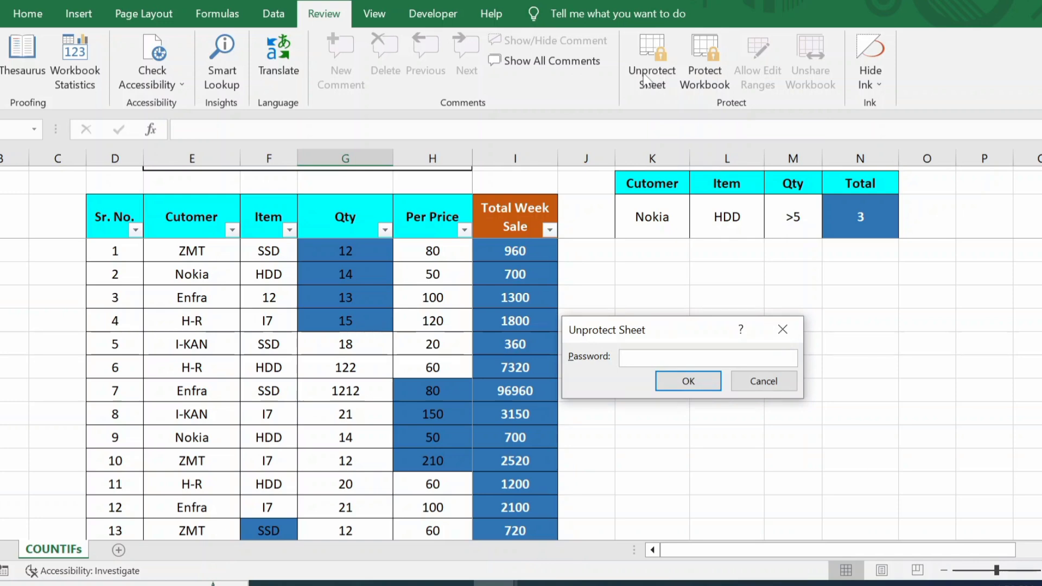
{"action": "type", "text": "1234"}
{"action": "left_click", "coordinate": [689, 382]}
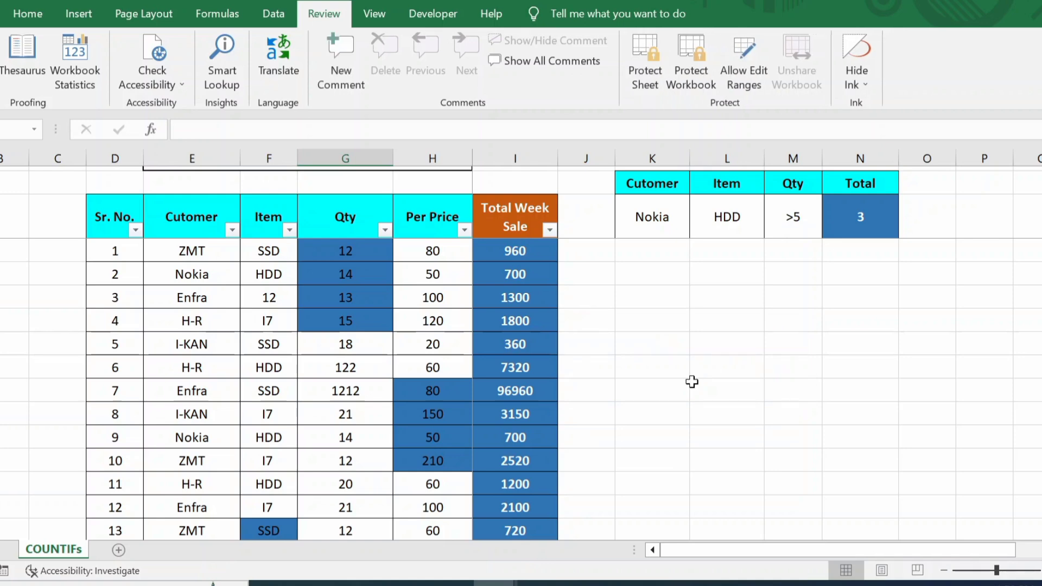
Step: Test editing with an 'aaa' entry beside the table, undo it, and select an empty cell
{"action": "left_click", "coordinate": [602, 383]}
{"action": "type", "text": "aaa"}
{"action": "key", "text": "Return"}
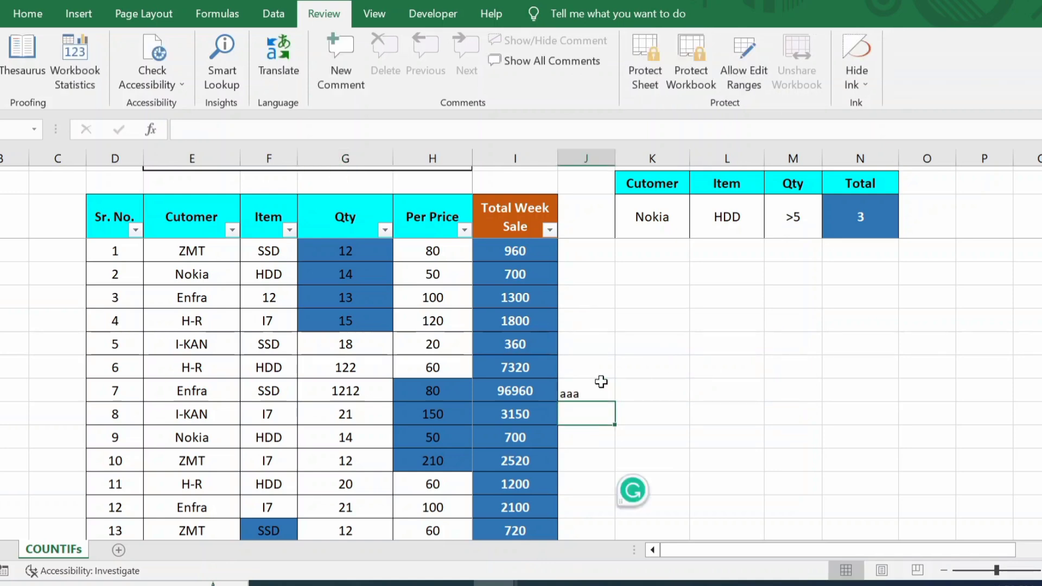
{"action": "left_click", "coordinate": [672, 357]}
{"action": "type", "text": "aa"}
{"action": "key", "text": "Escape"}
{"action": "key", "text": "ctrl+z"}
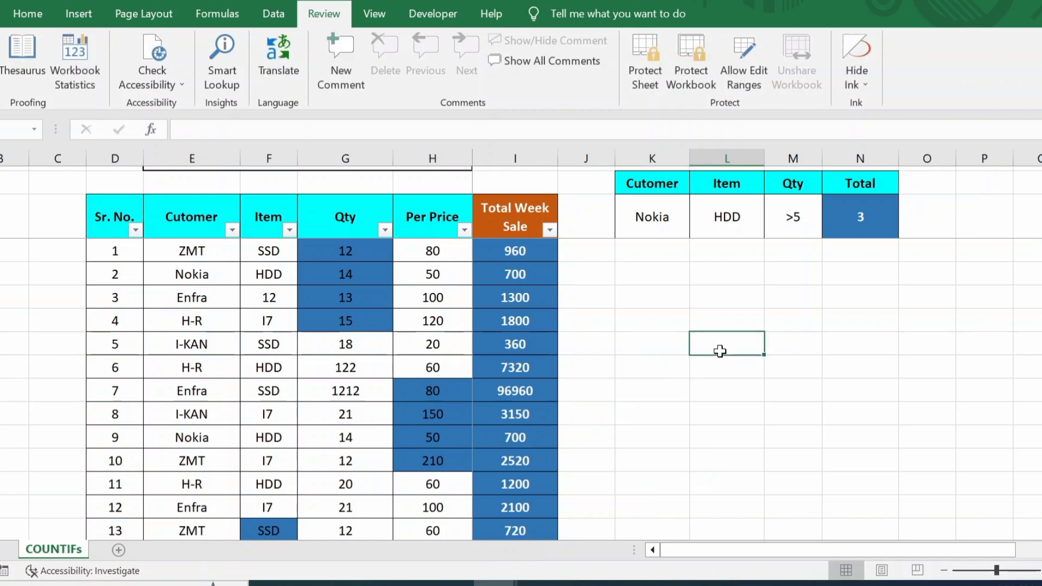
{"action": "left_click", "coordinate": [742, 417]}
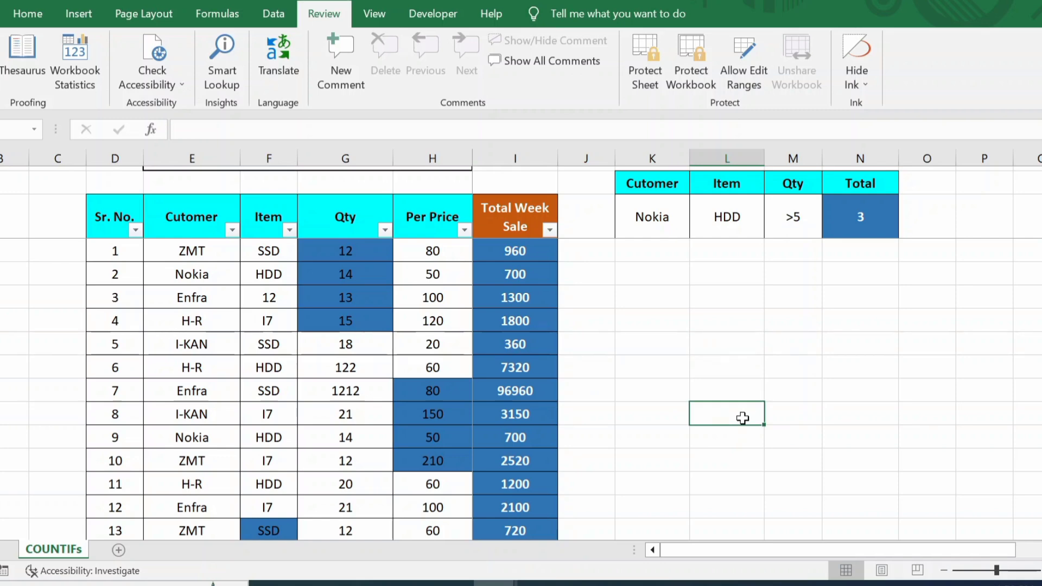
{"action": "left_click", "coordinate": [757, 363]}
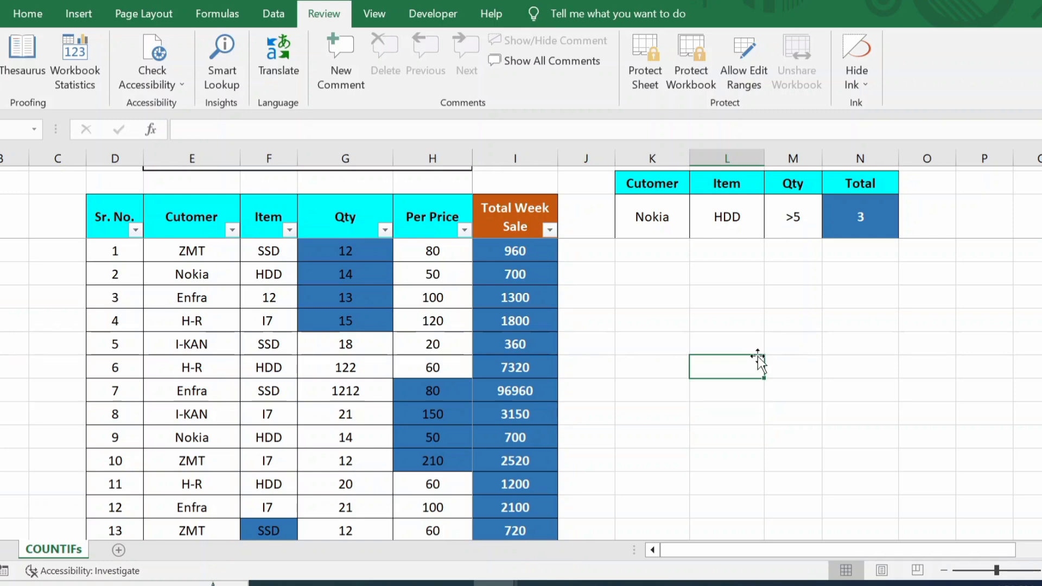
{"action": "left_click", "coordinate": [30, 15]}
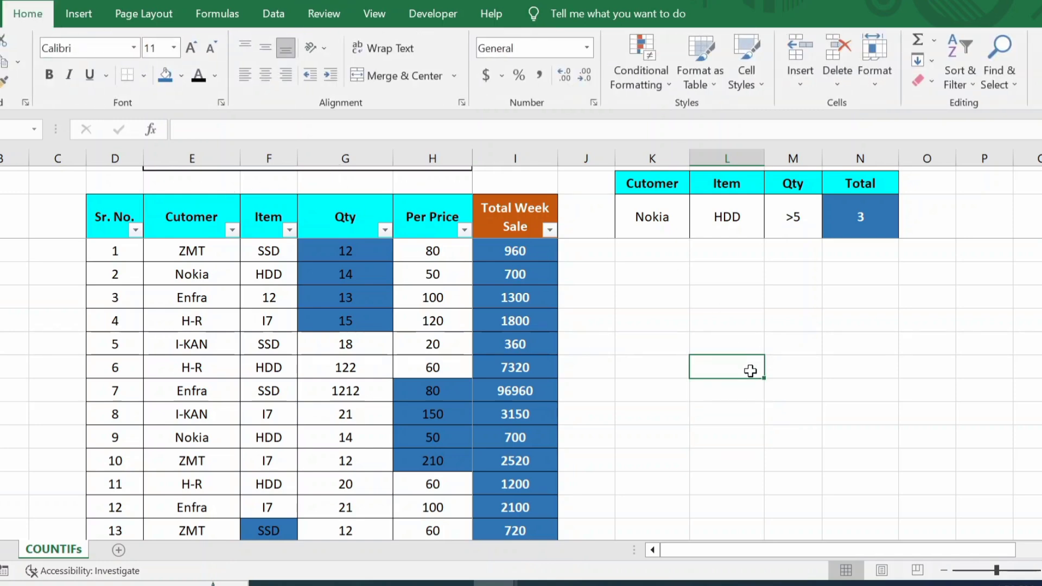
Step: Fill the empty cell light green and untick Locked in its Protection settings
{"action": "left_click", "coordinate": [180, 90]}
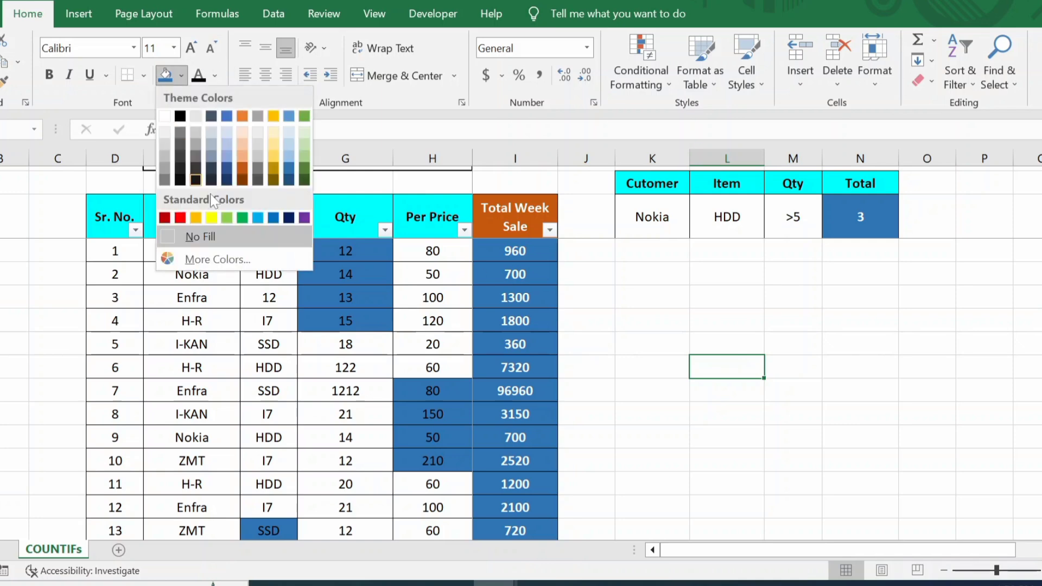
{"action": "left_click", "coordinate": [228, 217]}
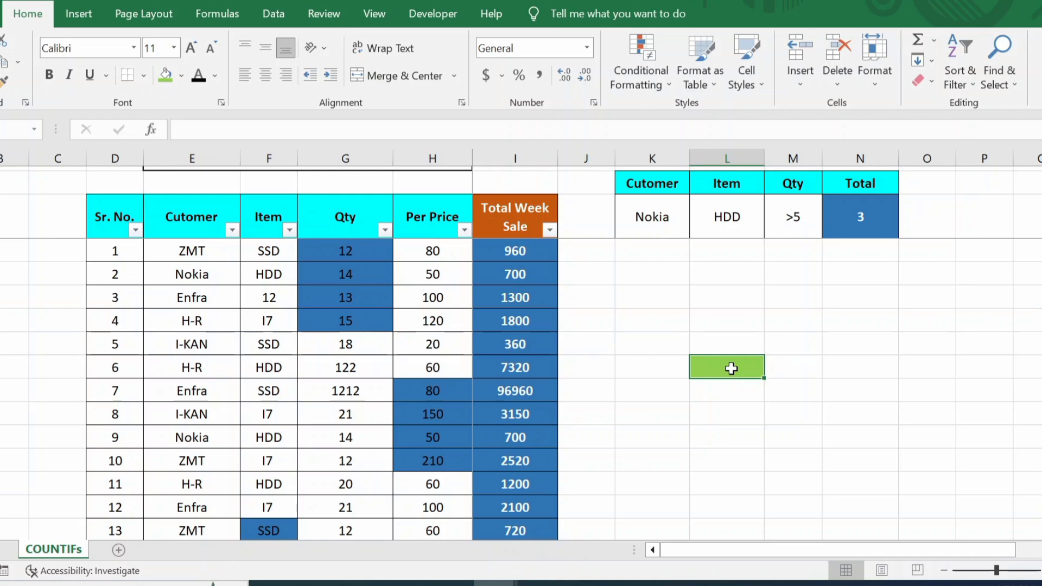
{"action": "key", "text": "ctrl+1"}
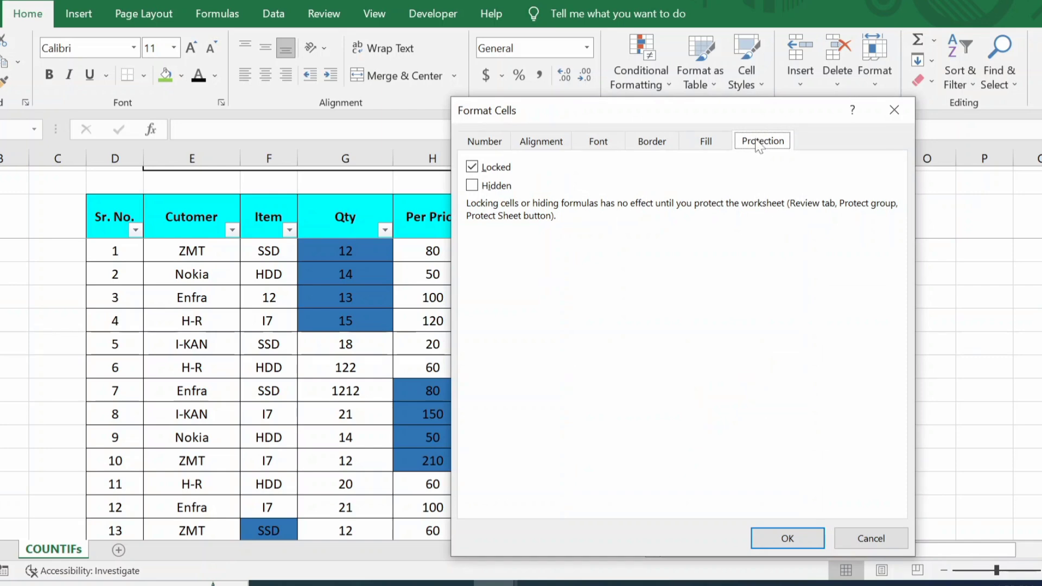
{"action": "left_click", "coordinate": [472, 167]}
{"action": "left_click", "coordinate": [800, 539]}
{"action": "left_click", "coordinate": [623, 352]}
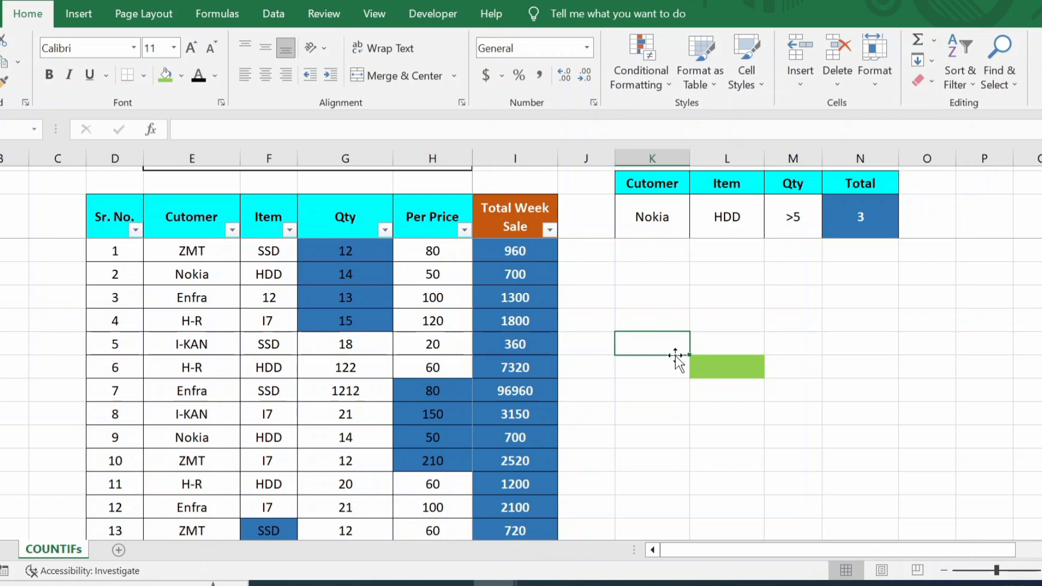
Step: Protect the sheet again with a password, confirming it a second time
{"action": "left_click", "coordinate": [321, 13]}
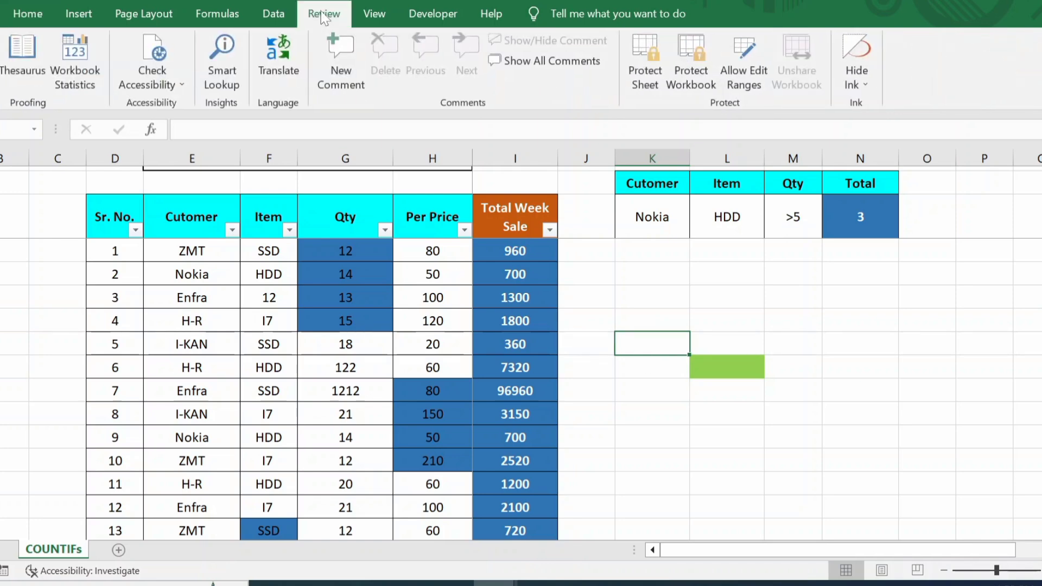
{"action": "left_click", "coordinate": [658, 57]}
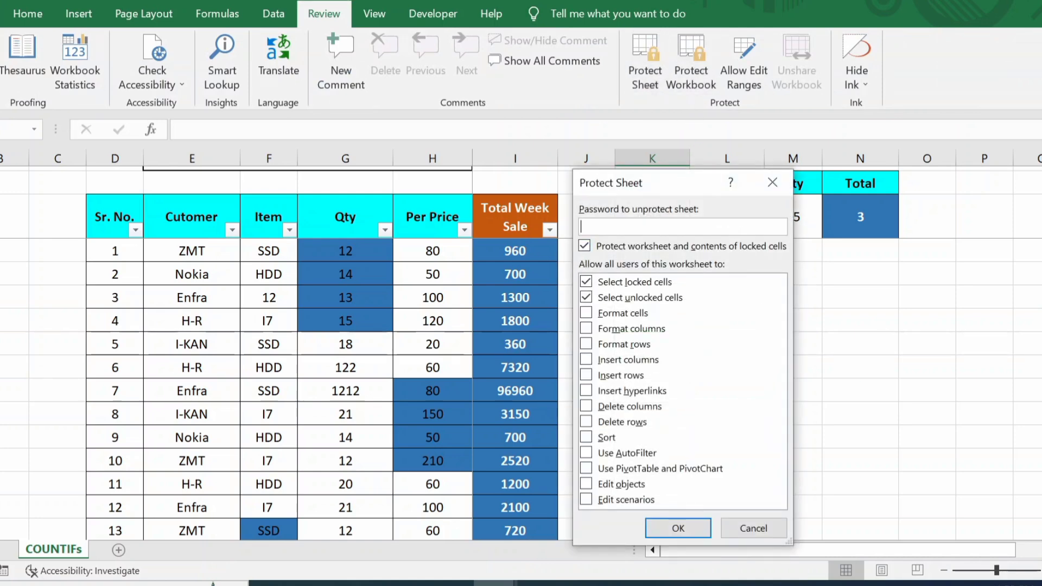
{"action": "type", "text": "••••"}
{"action": "left_click", "coordinate": [694, 526]}
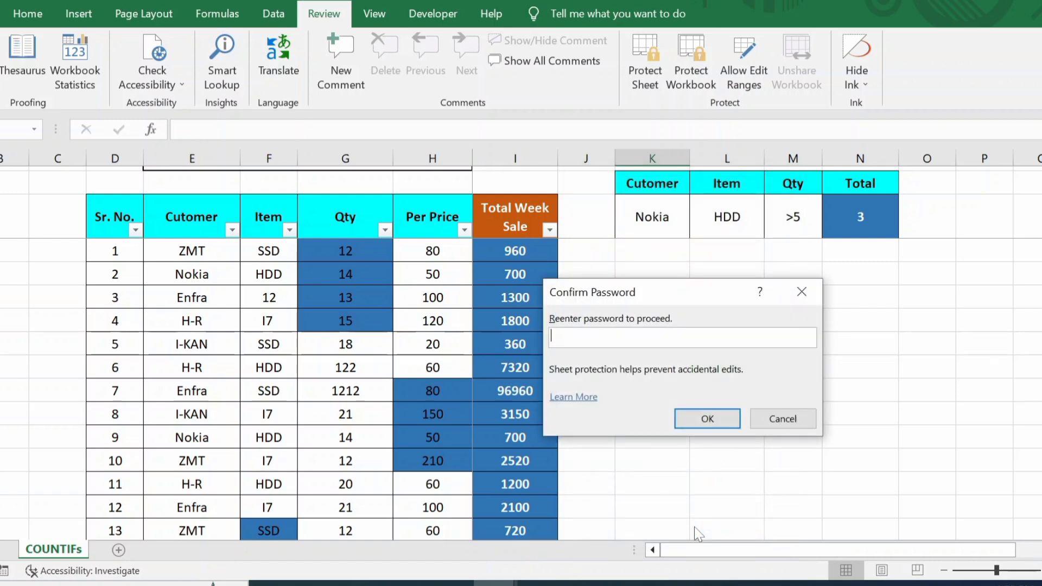
{"action": "type", "text": "••••"}
{"action": "left_click", "coordinate": [722, 423]}
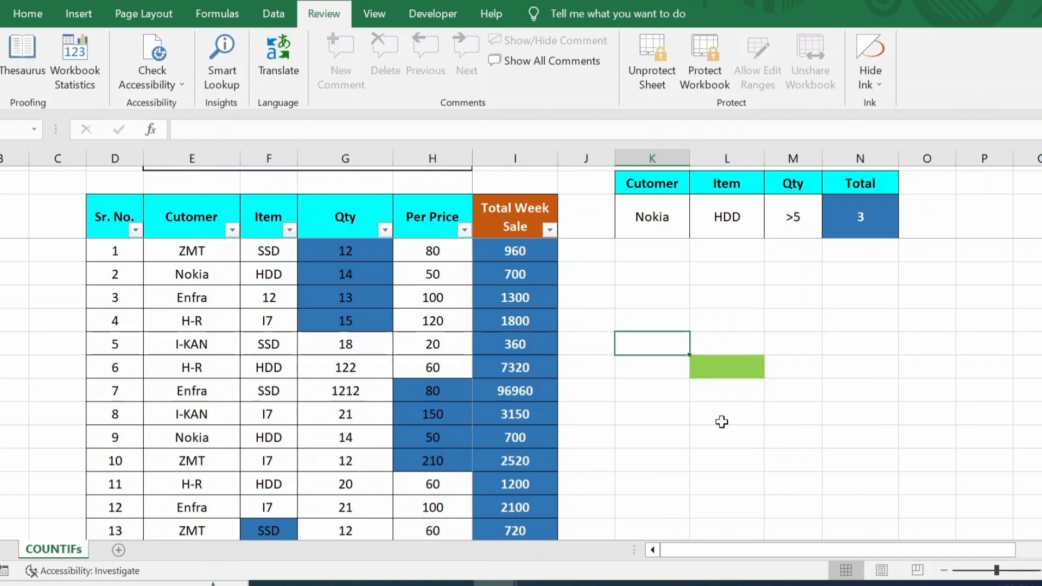
{"action": "left_click", "coordinate": [631, 305]}
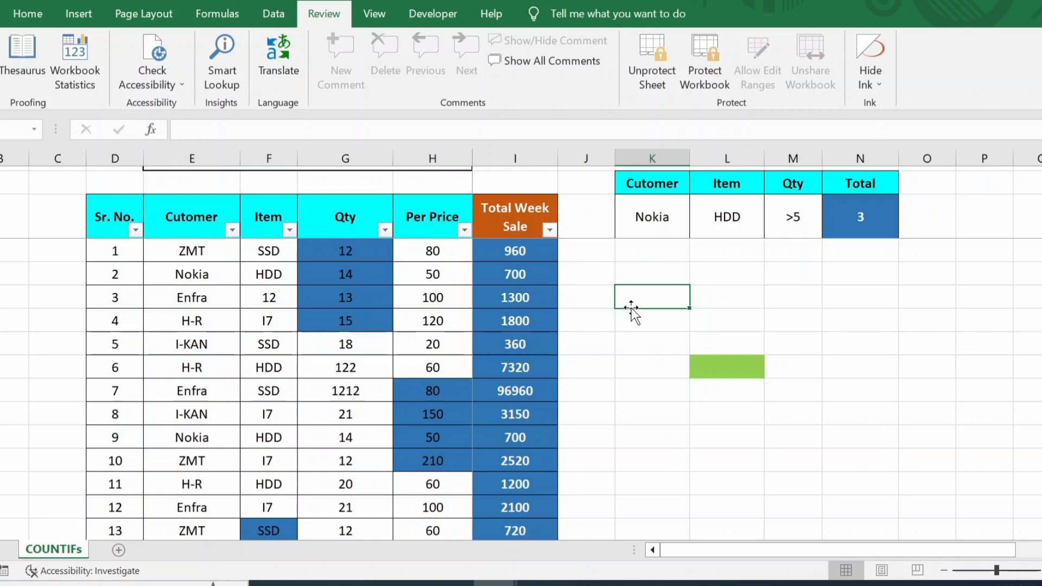
{"action": "double_click", "coordinate": [632, 309]}
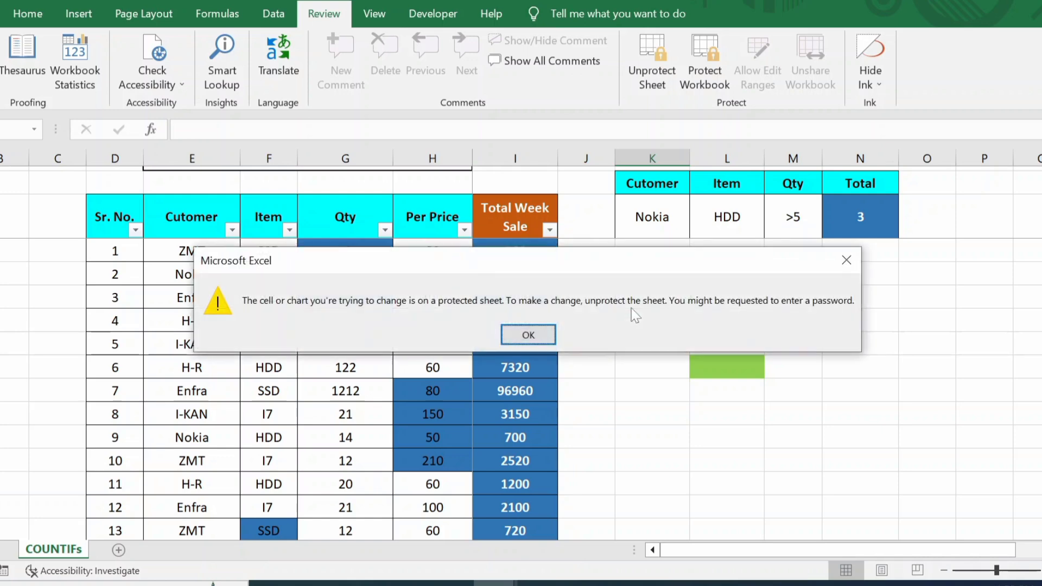
{"action": "left_click", "coordinate": [528, 335]}
{"action": "left_click", "coordinate": [426, 368]}
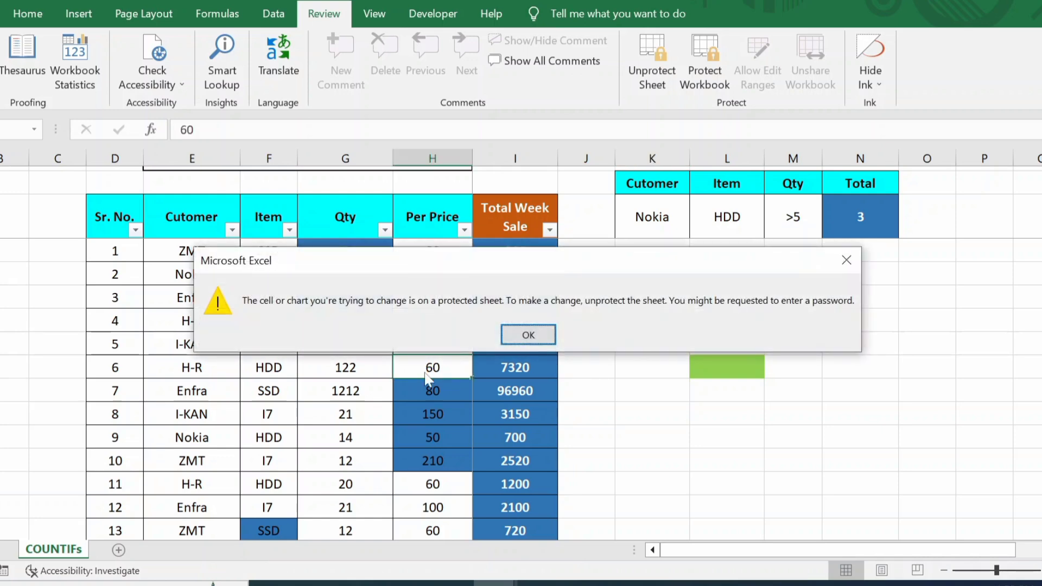
{"action": "left_click", "coordinate": [528, 333]}
{"action": "left_click", "coordinate": [444, 407]}
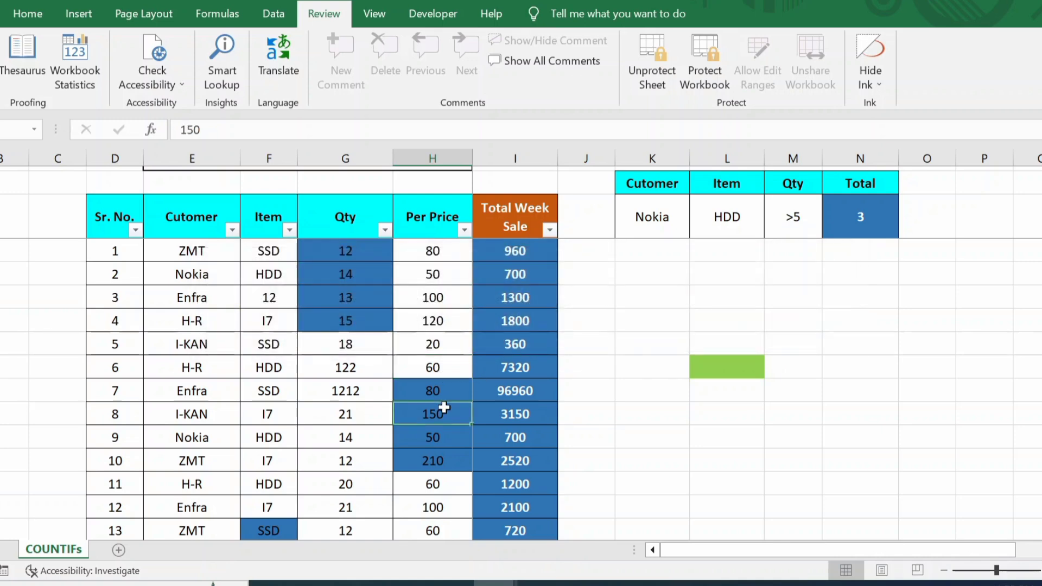
{"action": "double_click", "coordinate": [444, 407]}
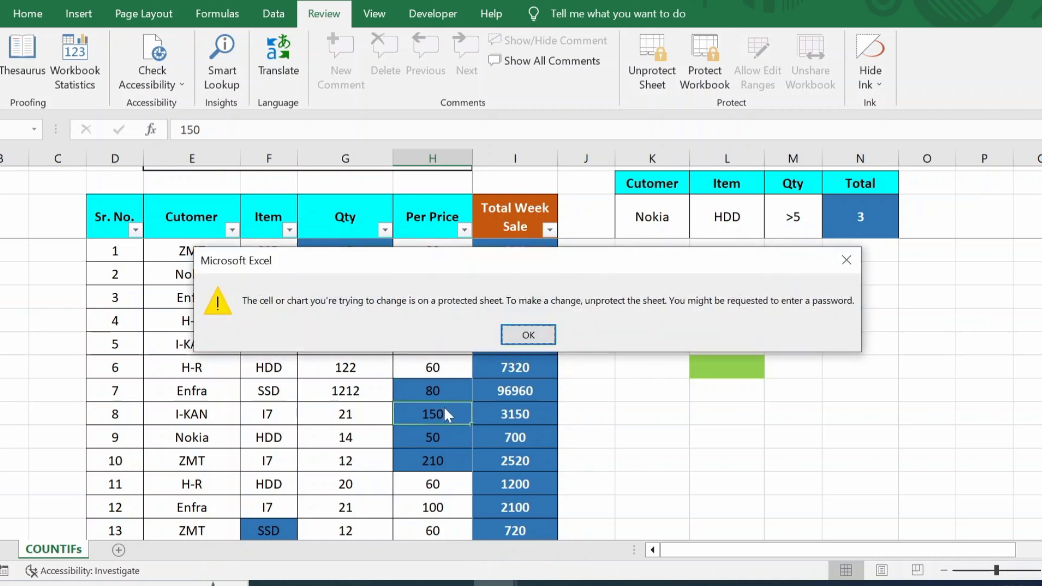
{"action": "left_click", "coordinate": [543, 337]}
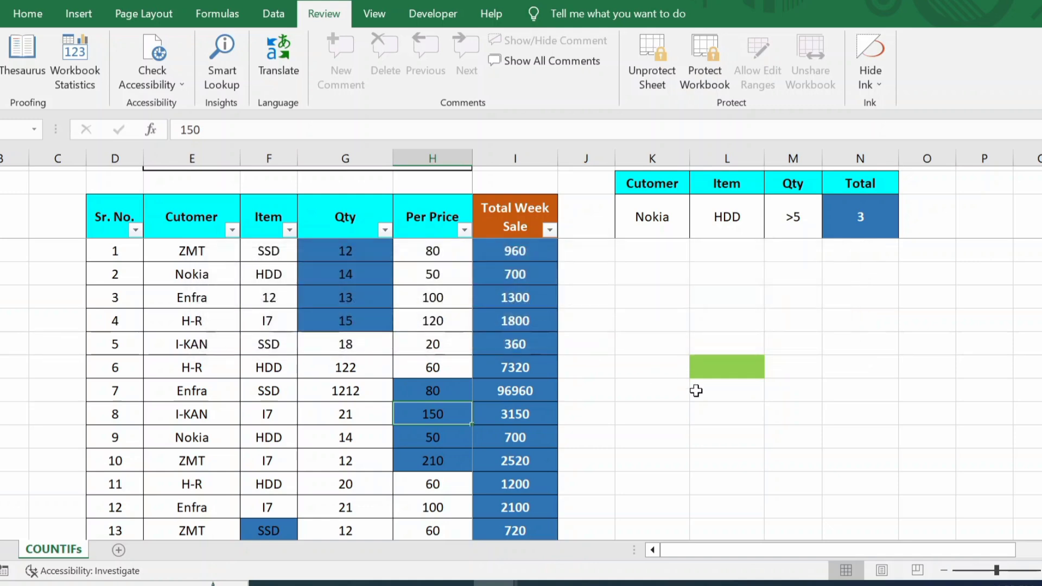
{"action": "left_click", "coordinate": [735, 364]}
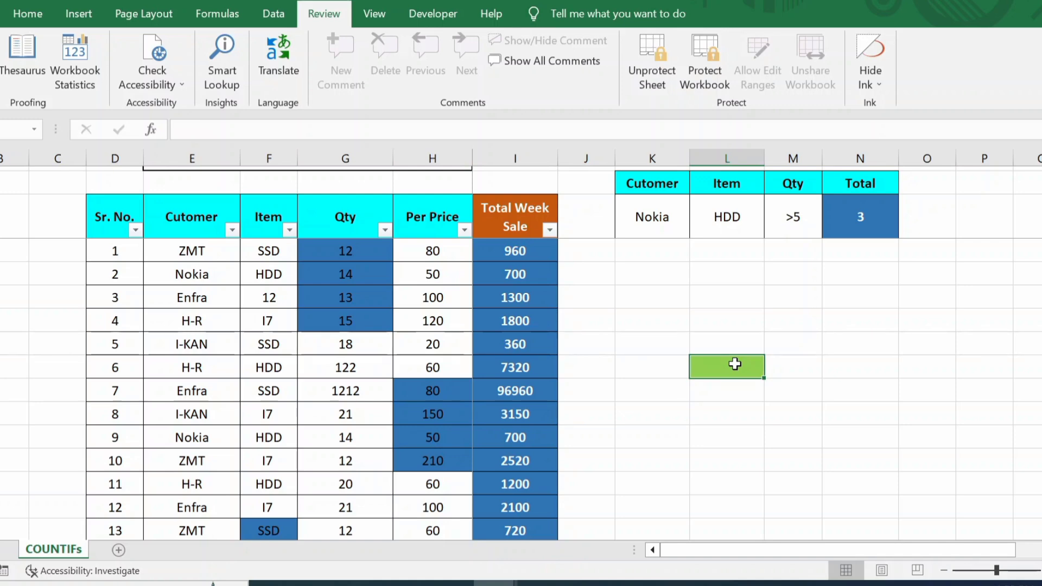
Step: Enter 123456, then 1, then 'a' into the green unlocked cell
{"action": "type", "text": "123"}
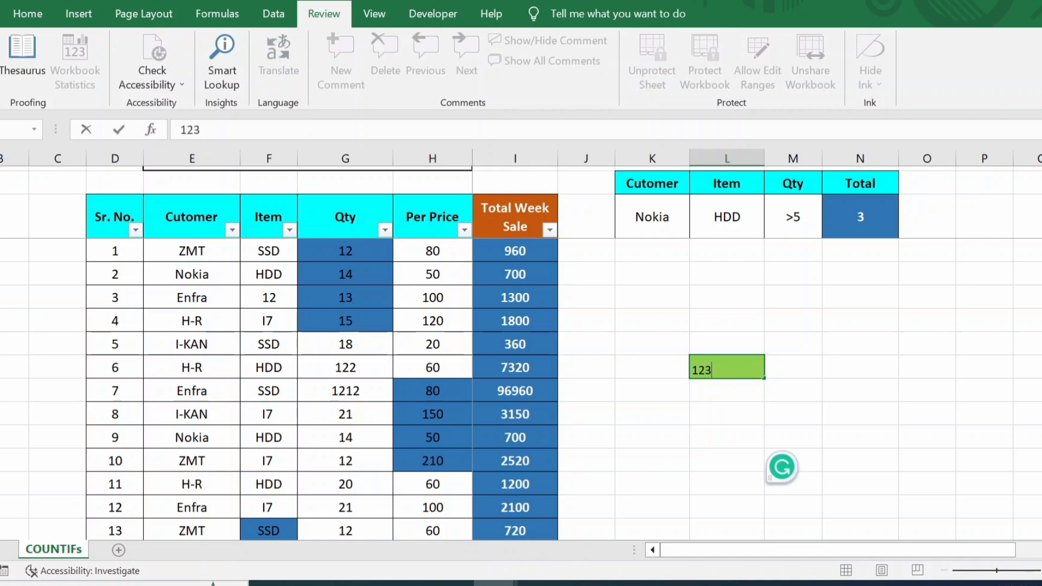
{"action": "type", "text": "456"}
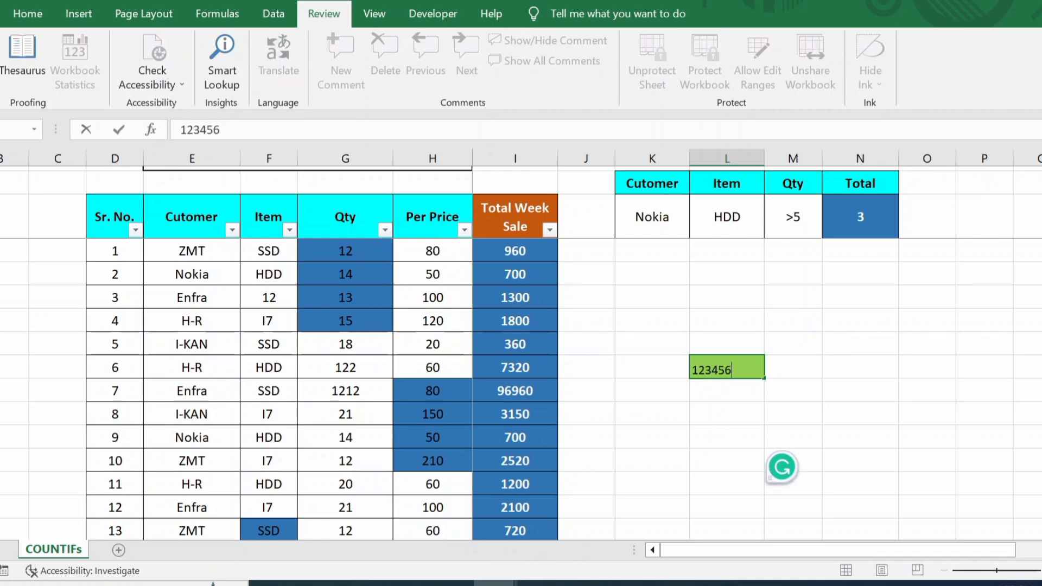
{"action": "key", "text": "Return"}
{"action": "left_click", "coordinate": [735, 366]}
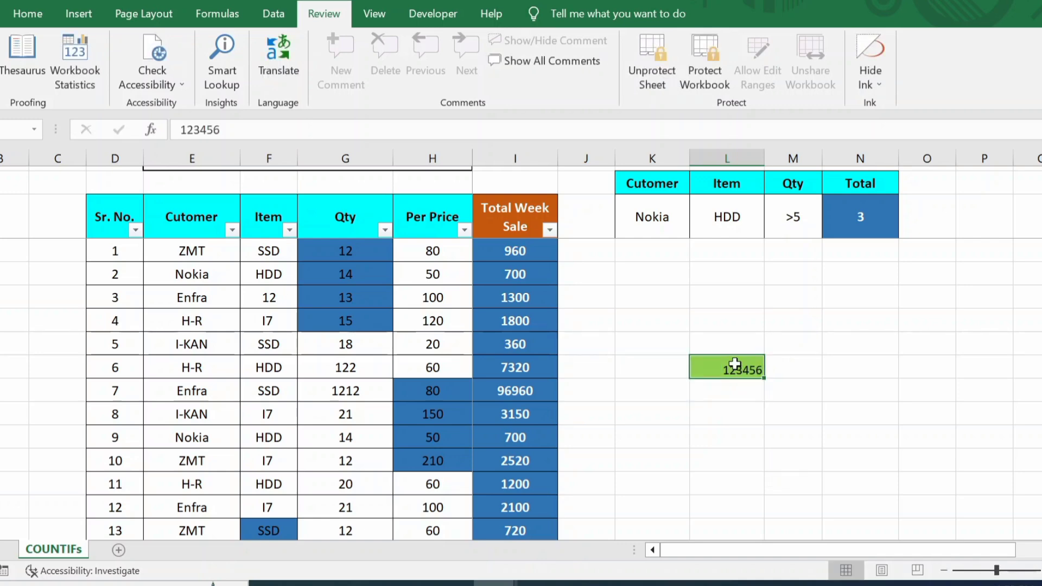
{"action": "type", "text": "1"}
{"action": "key", "text": "Return"}
{"action": "key", "text": "Return"}
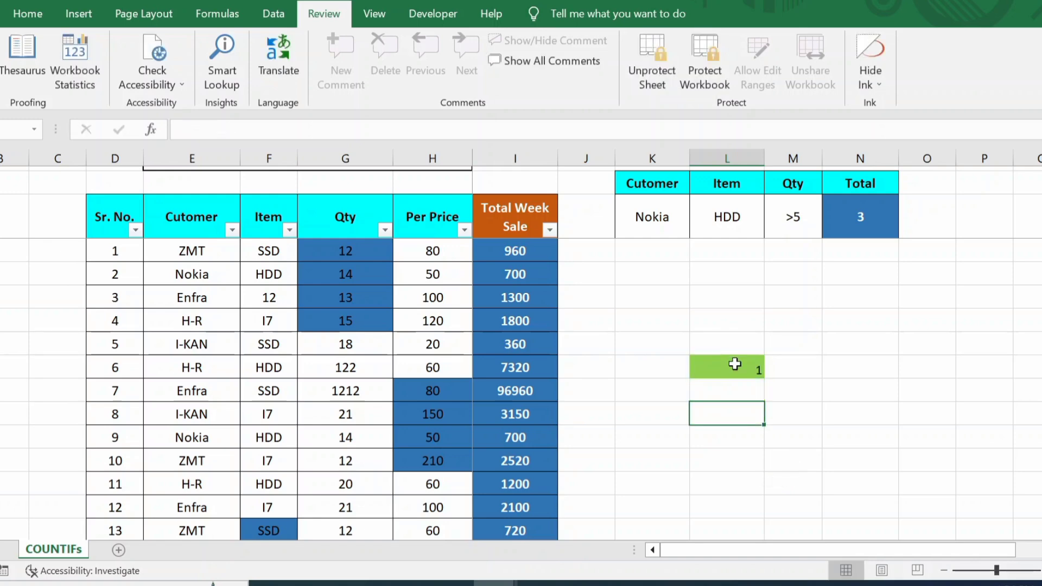
{"action": "left_click", "coordinate": [735, 364]}
{"action": "type", "text": "a"}
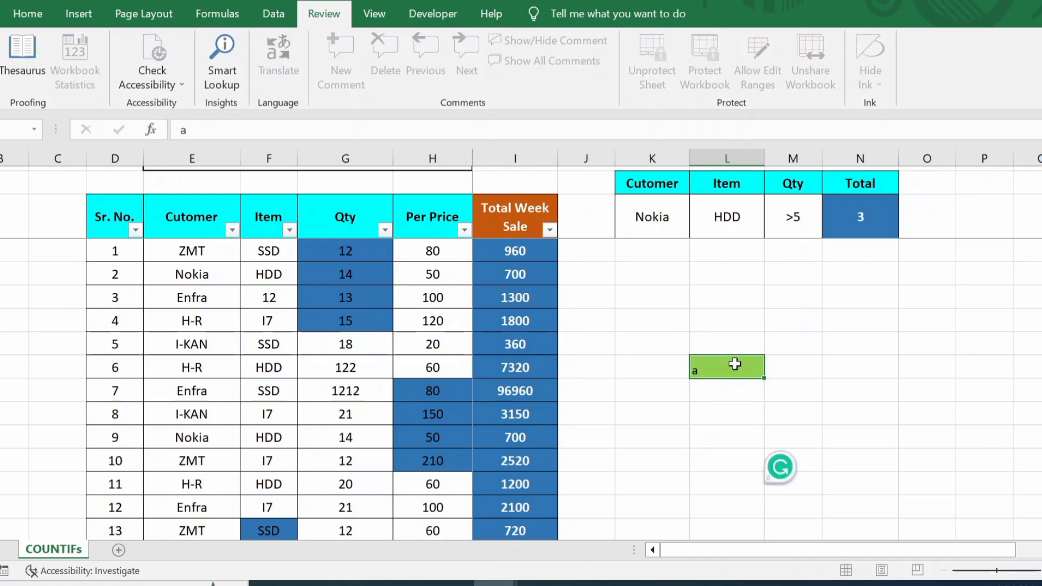
{"action": "key", "text": "Return"}
Step: Attempt to edit two locked cells and dismiss each protected-sheet warning
{"action": "key", "text": "a"}
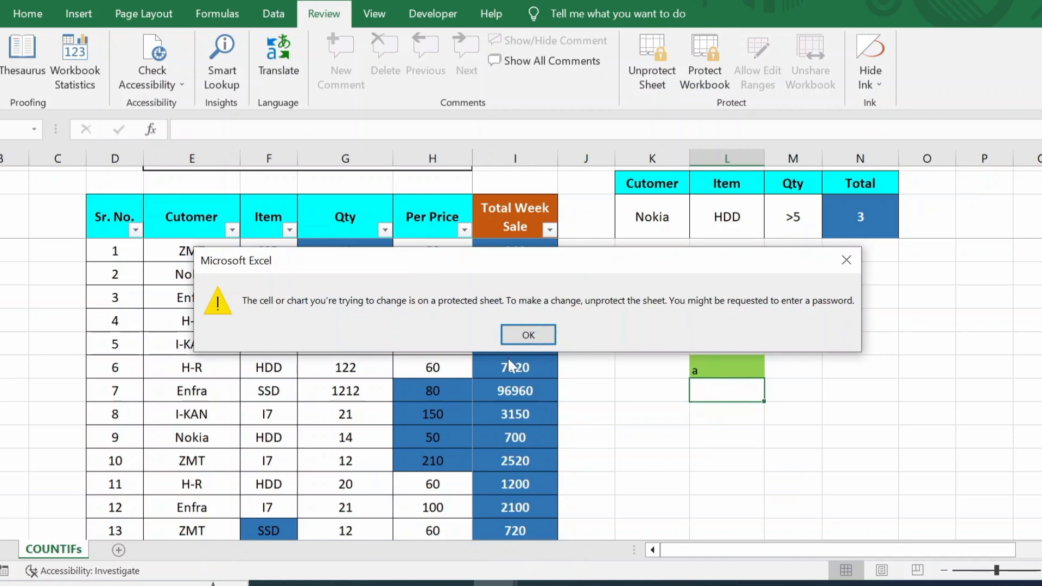
{"action": "left_click", "coordinate": [510, 336]}
{"action": "double_click", "coordinate": [863, 342]}
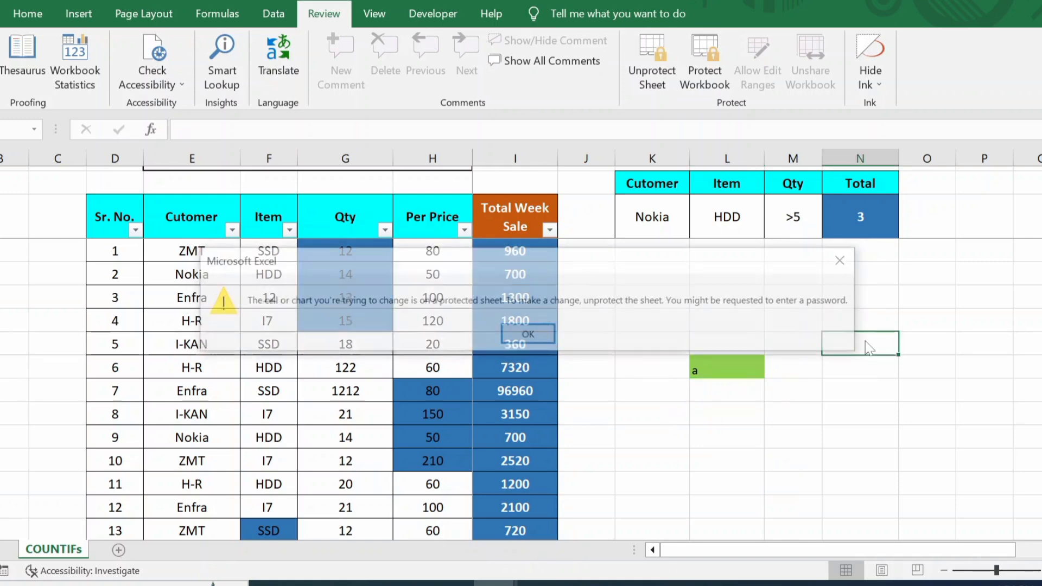
{"action": "left_click", "coordinate": [525, 336]}
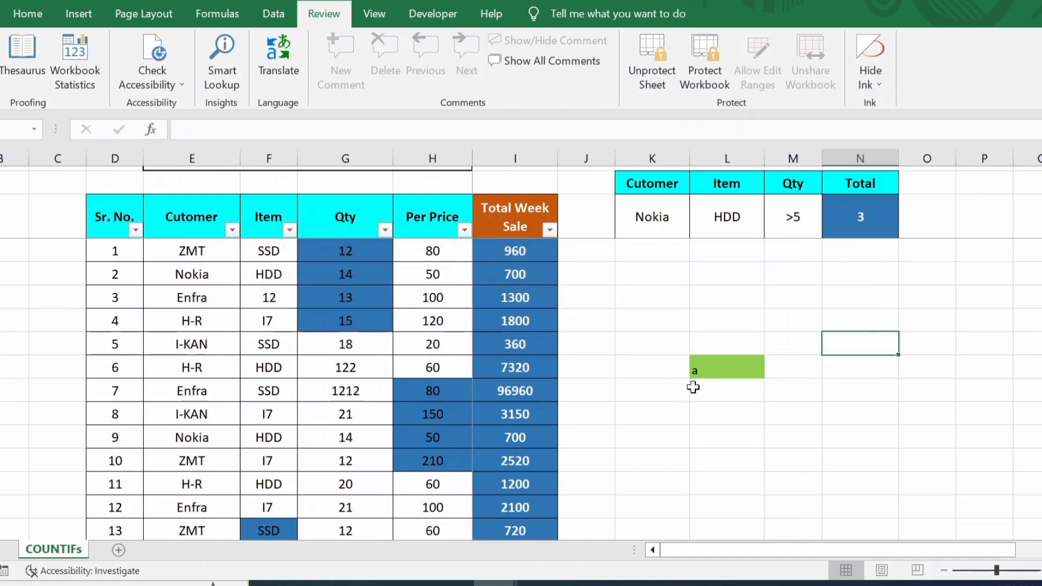
Step: Enter 1111 in the green cell, fail to delete a locked block, then clear the green cell
{"action": "left_click", "coordinate": [732, 365]}
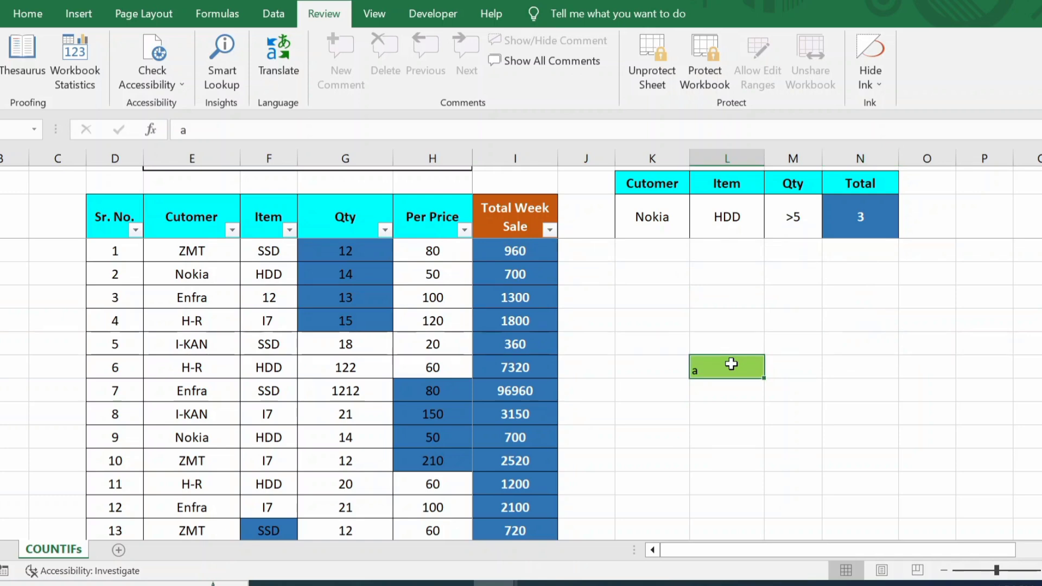
{"action": "type", "text": "1111"}
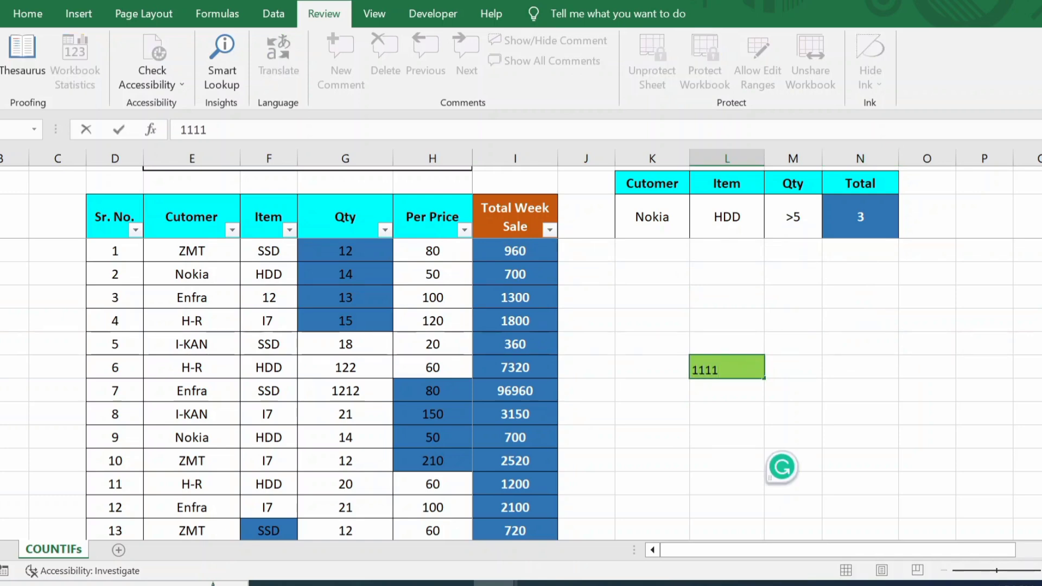
{"action": "key", "text": "Return"}
{"action": "left_click_drag", "start_coordinate": [844, 348], "coordinate": [689, 380]}
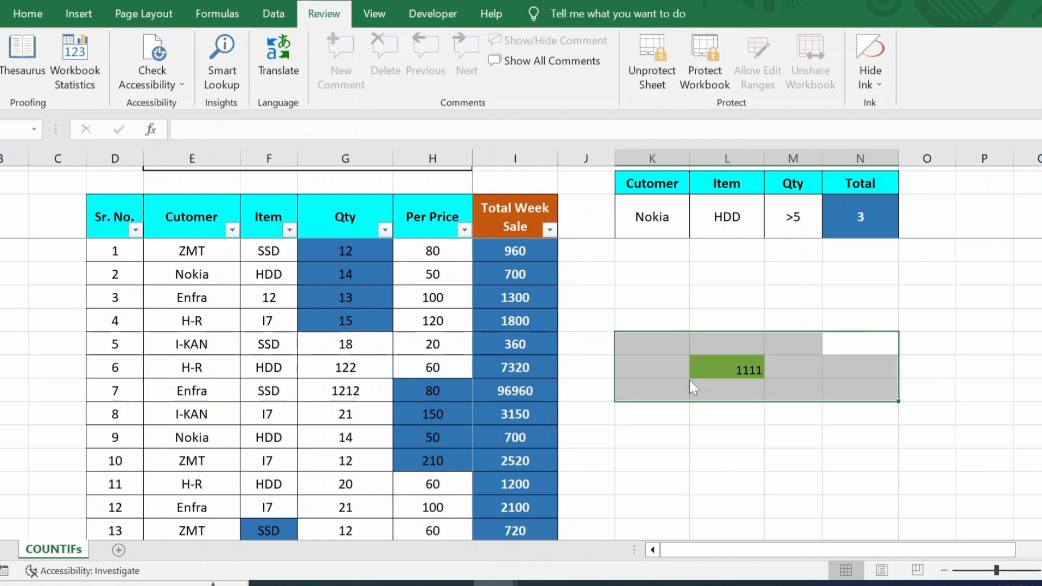
{"action": "key", "text": "Delete"}
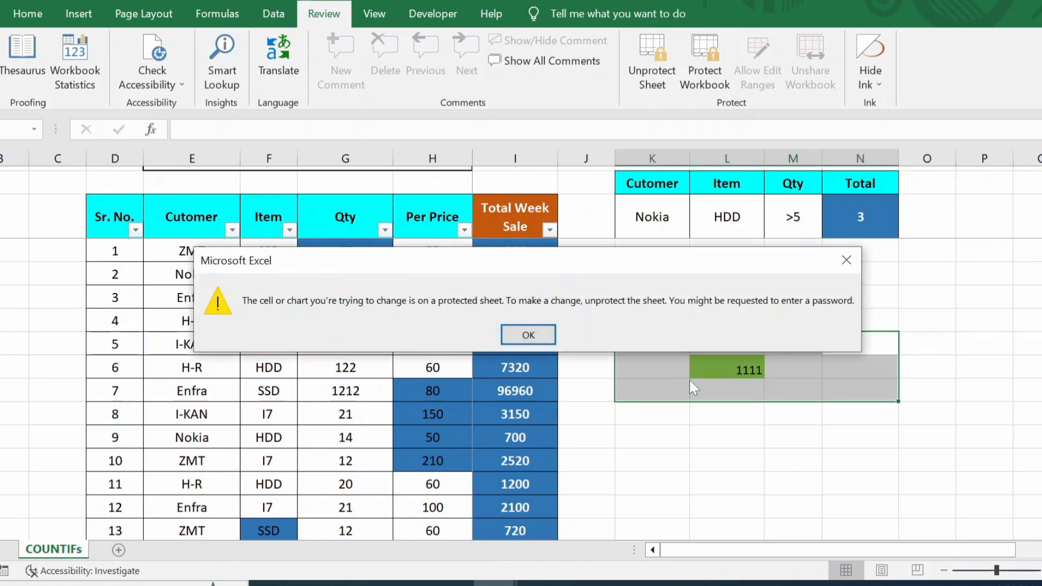
{"action": "left_click", "coordinate": [516, 325]}
{"action": "left_click", "coordinate": [744, 368]}
{"action": "key", "text": "Delete"}
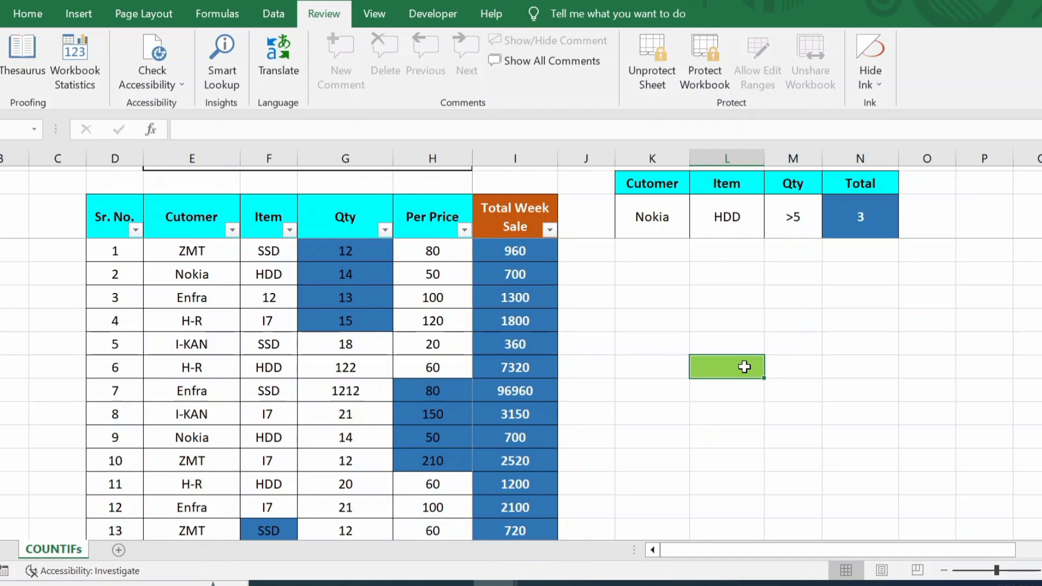
{"action": "left_click", "coordinate": [747, 311]}
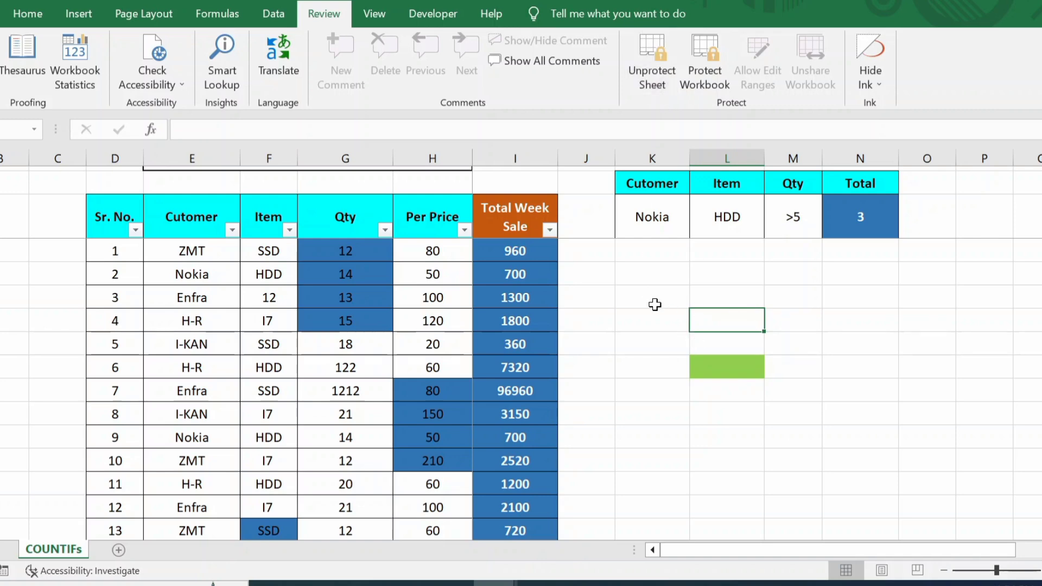
{"action": "scroll", "coordinate": [655, 305], "scroll_direction": "down", "scroll_amount": 1}
{"action": "left_click", "coordinate": [507, 324]}
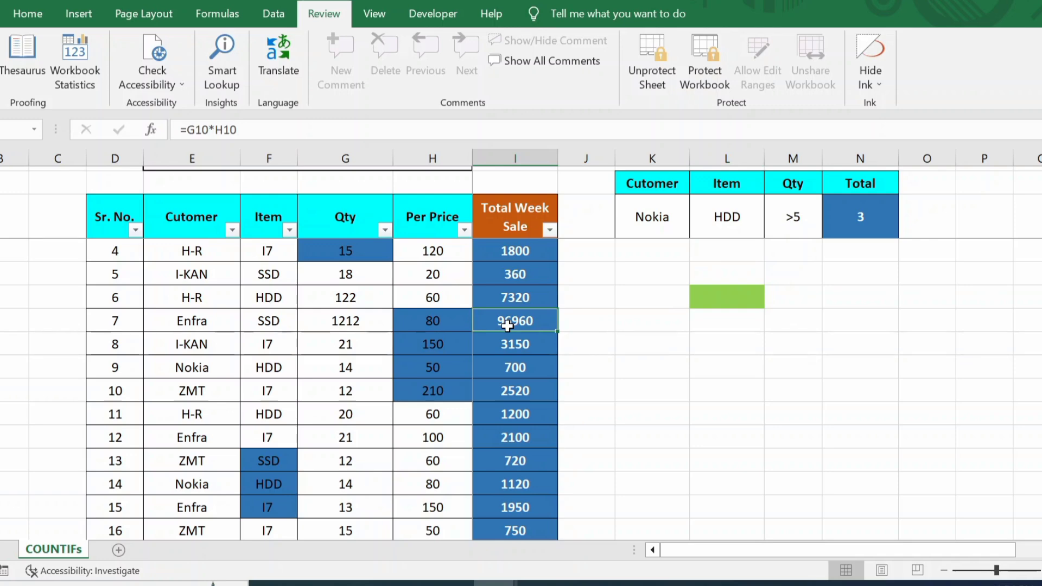
{"action": "left_click", "coordinate": [345, 345]}
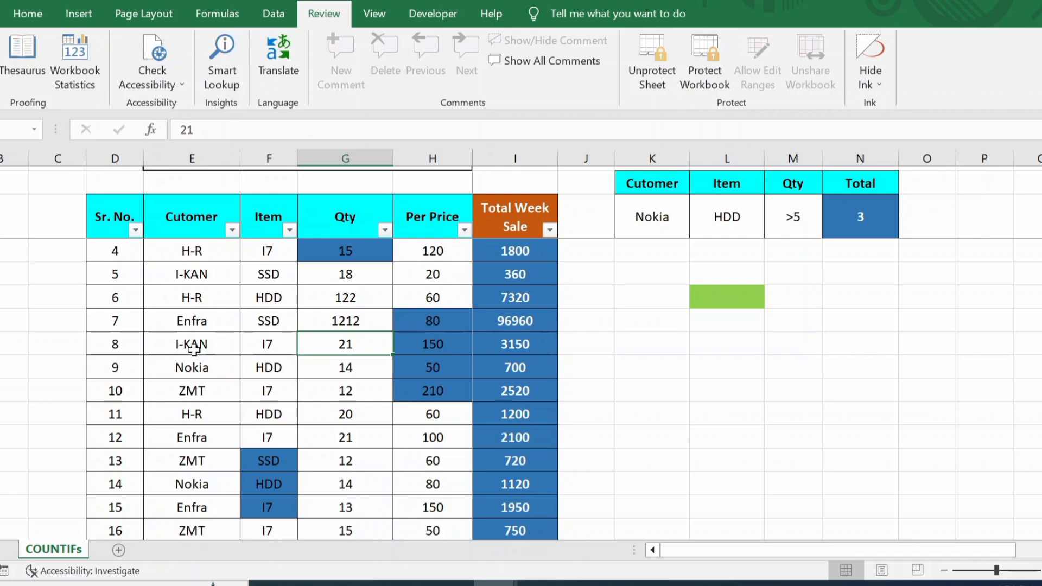
{"action": "left_click", "coordinate": [438, 325]}
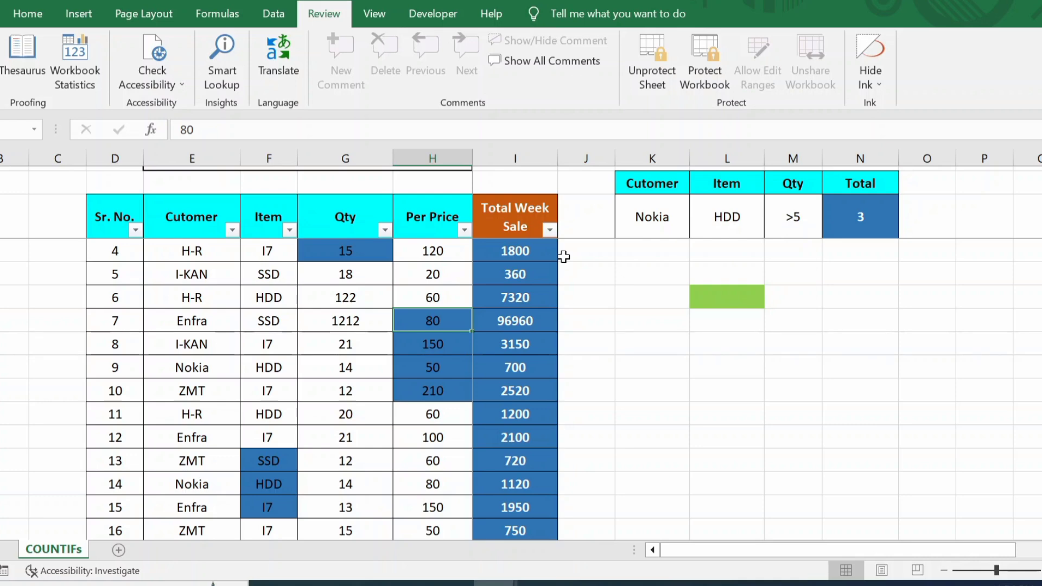
Step: Unprotect the sheet by entering its password
{"action": "left_click", "coordinate": [659, 60]}
{"action": "type", "text": "1234"}
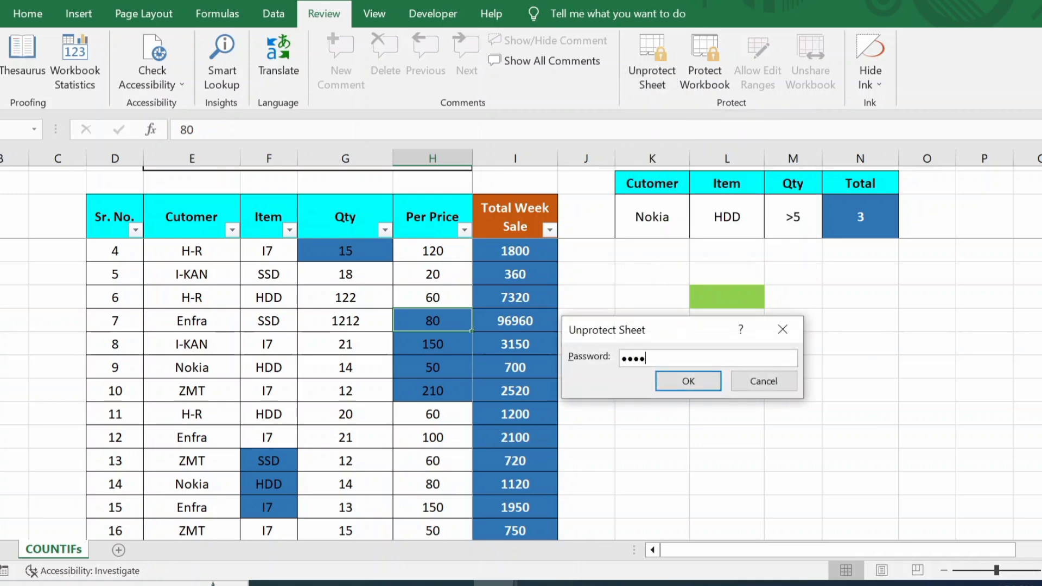
{"action": "left_click", "coordinate": [699, 381]}
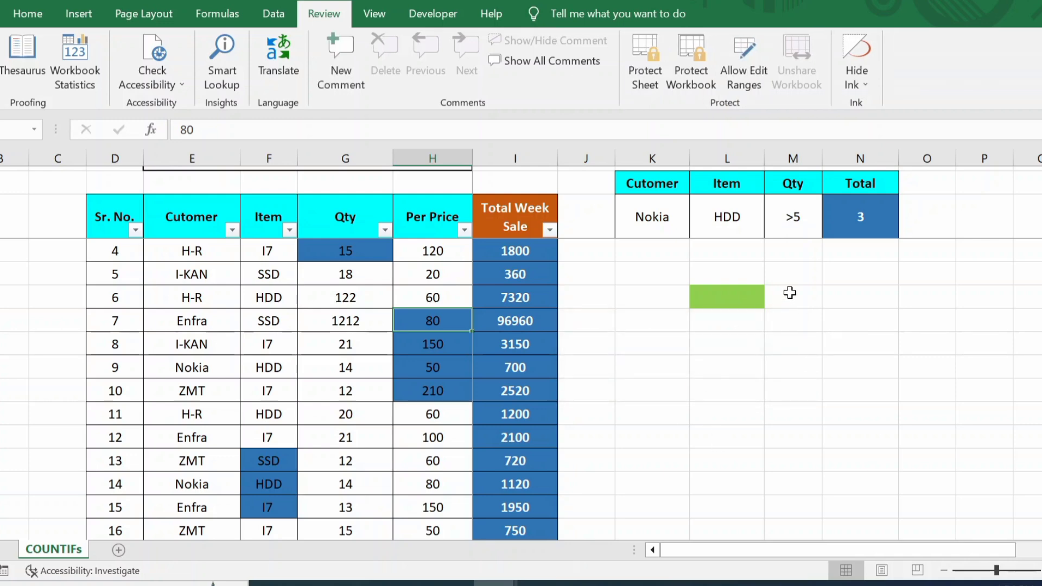
Step: Copy a plain empty cell over the green cell to remove its fill
{"action": "left_click", "coordinate": [719, 282]}
{"action": "left_click", "coordinate": [718, 320]}
{"action": "key", "text": "ctrl+c"}
{"action": "key", "text": "Up"}
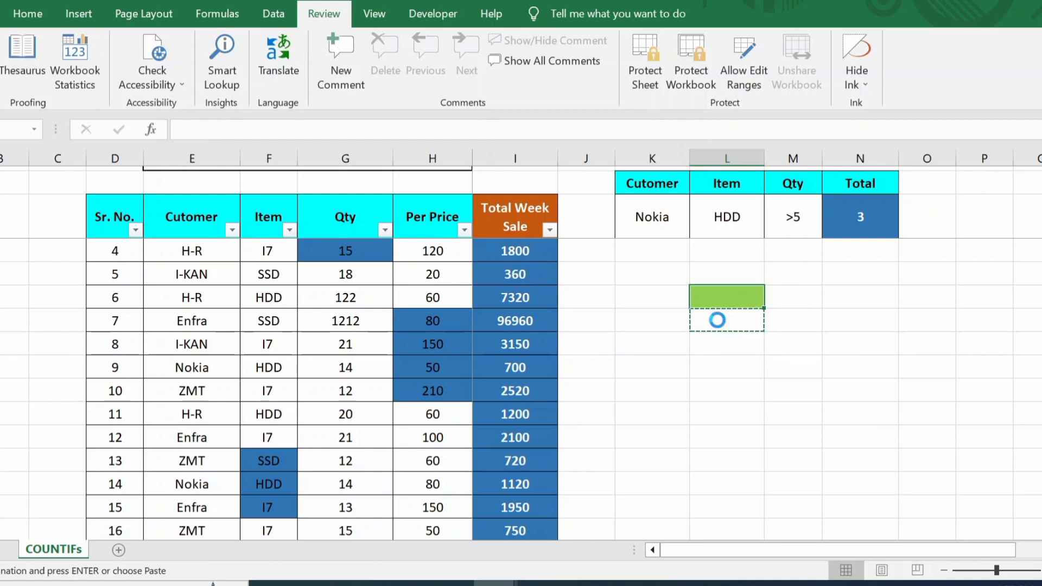
{"action": "key", "text": "Return"}
{"action": "left_click", "coordinate": [502, 395]}
{"action": "scroll", "coordinate": [747, 299], "scroll_direction": "up", "scroll_amount": 1}
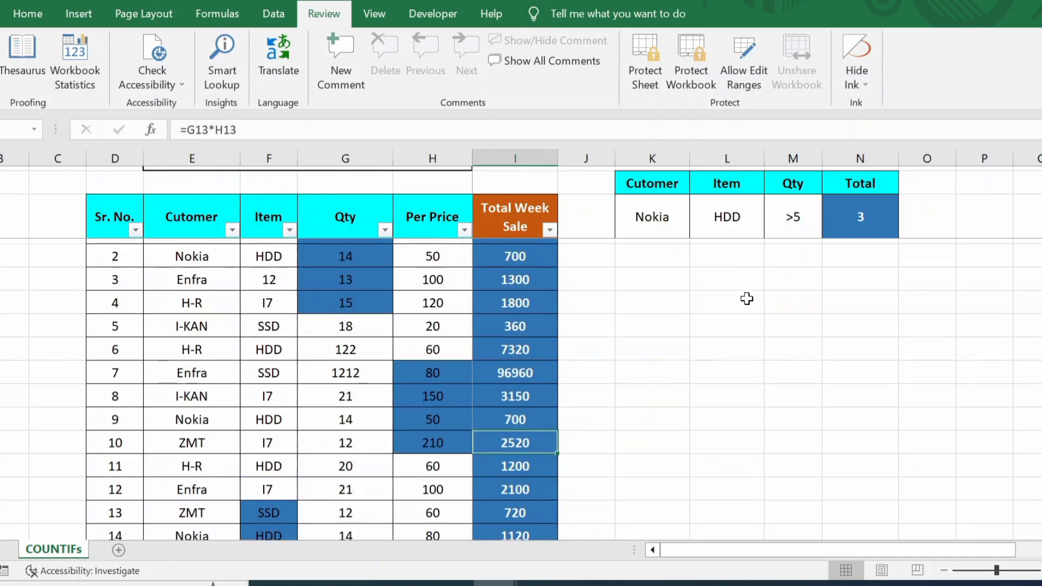
{"action": "left_click", "coordinate": [539, 328]}
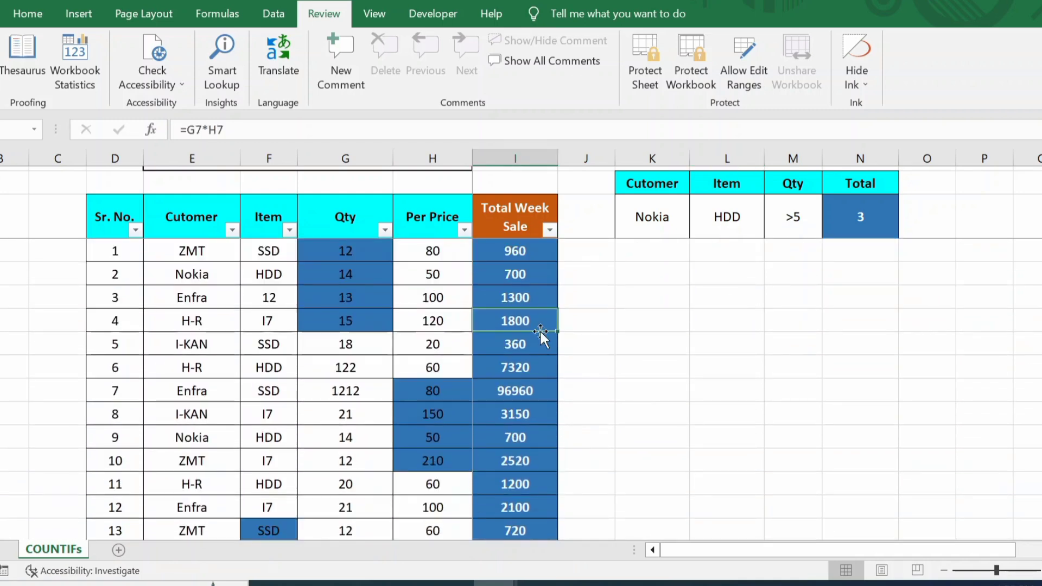
{"action": "left_click", "coordinate": [586, 328]}
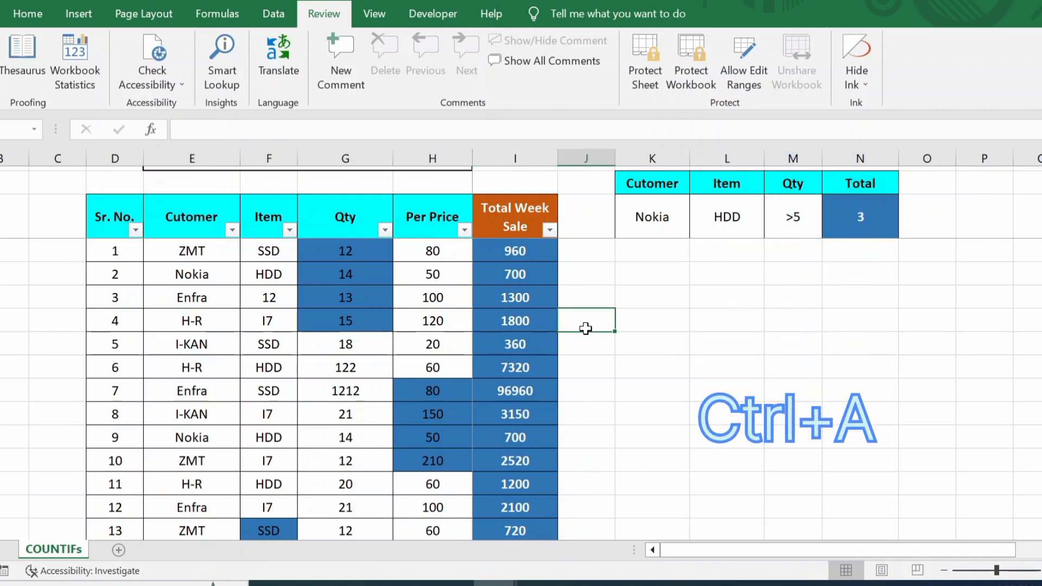
{"action": "key", "text": "ctrl+a"}
{"action": "key", "text": "ctrl+a"}
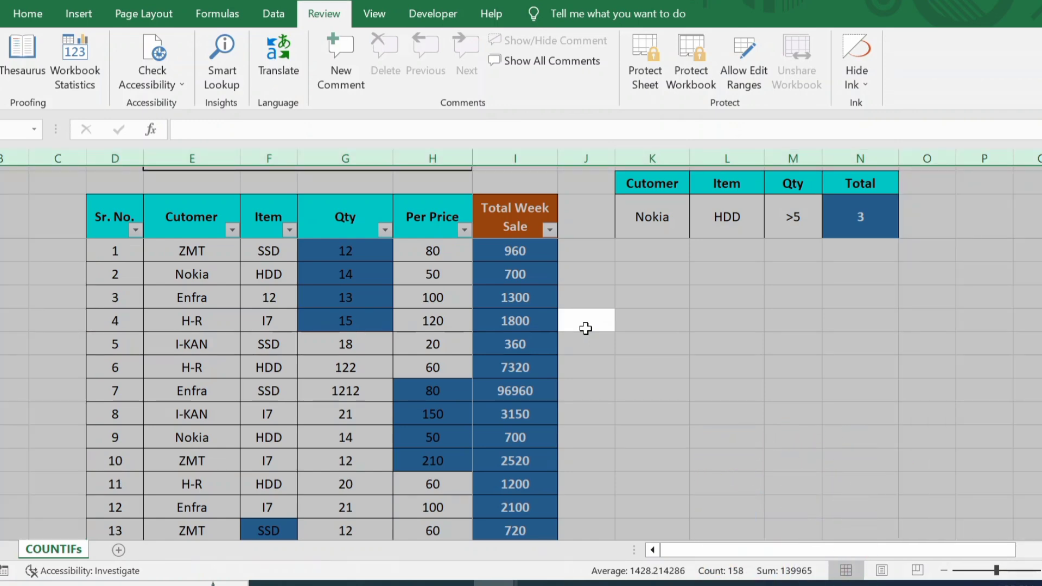
{"action": "key", "text": "ctrl+1"}
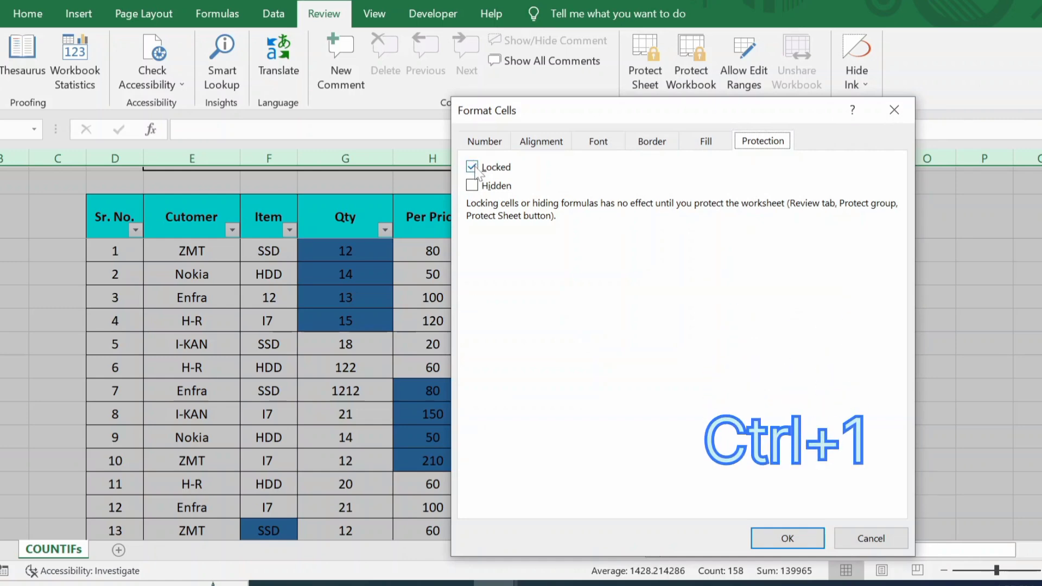
{"action": "left_click", "coordinate": [471, 167]}
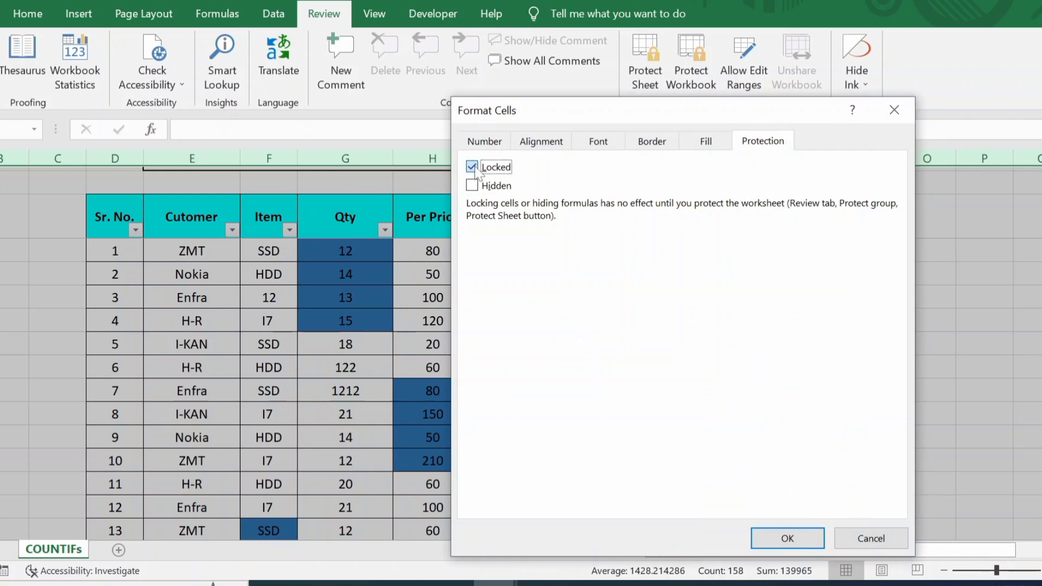
{"action": "left_click", "coordinate": [805, 543]}
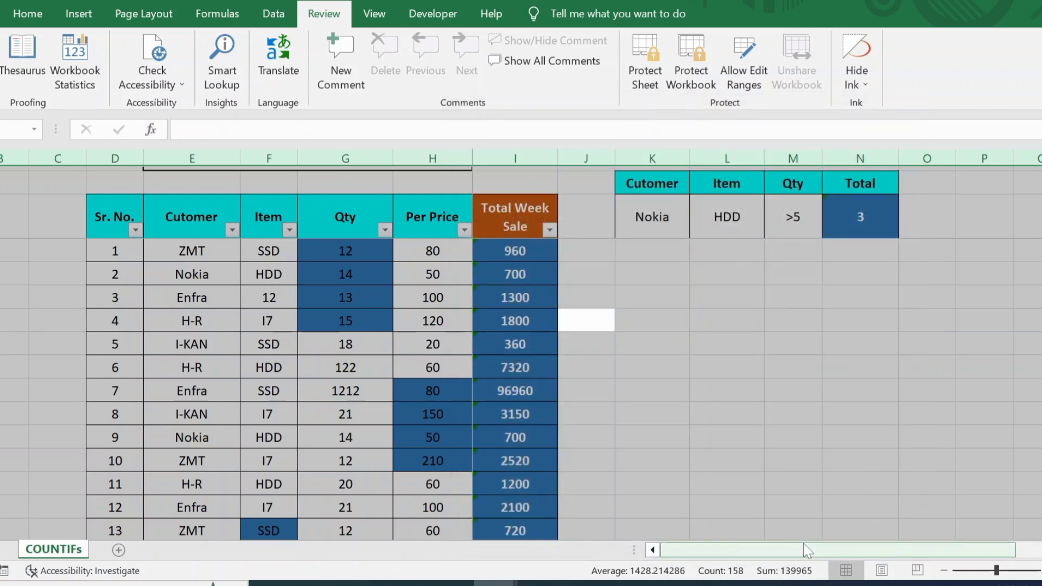
{"action": "left_click", "coordinate": [702, 383]}
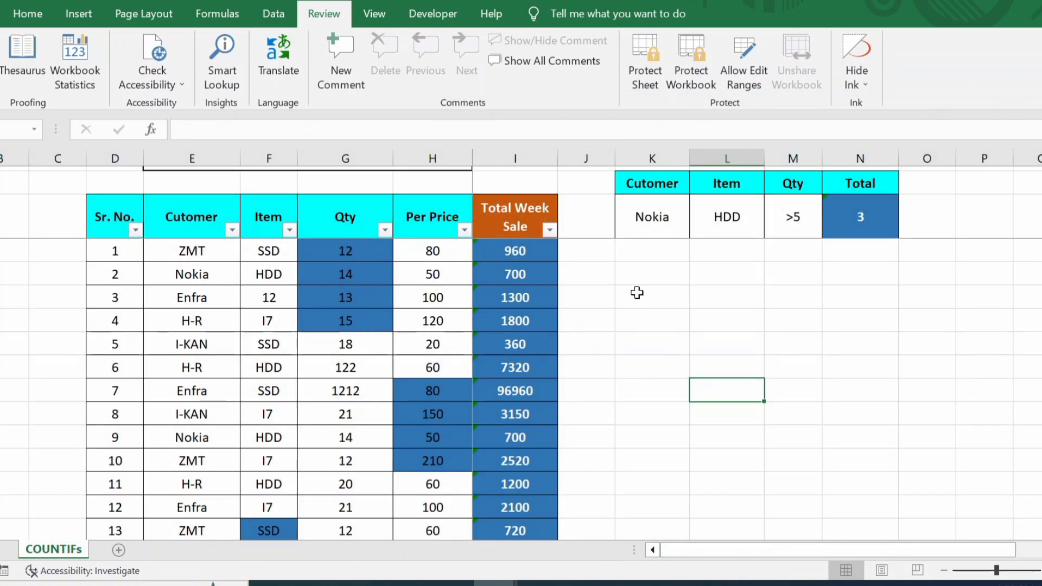
{"action": "scroll", "coordinate": [636, 294], "scroll_direction": "down", "scroll_amount": 1}
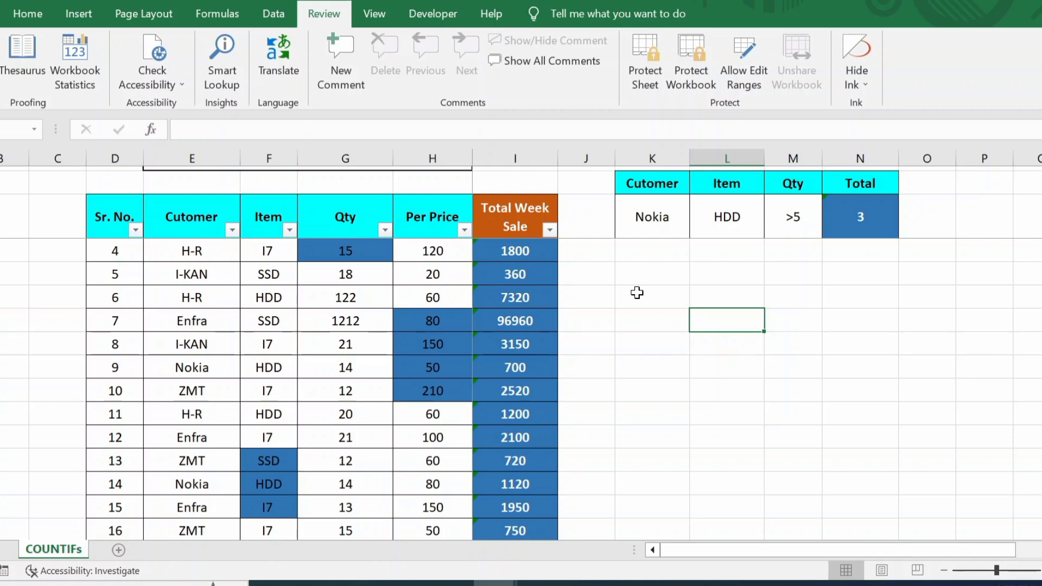
{"action": "left_click", "coordinate": [636, 293]}
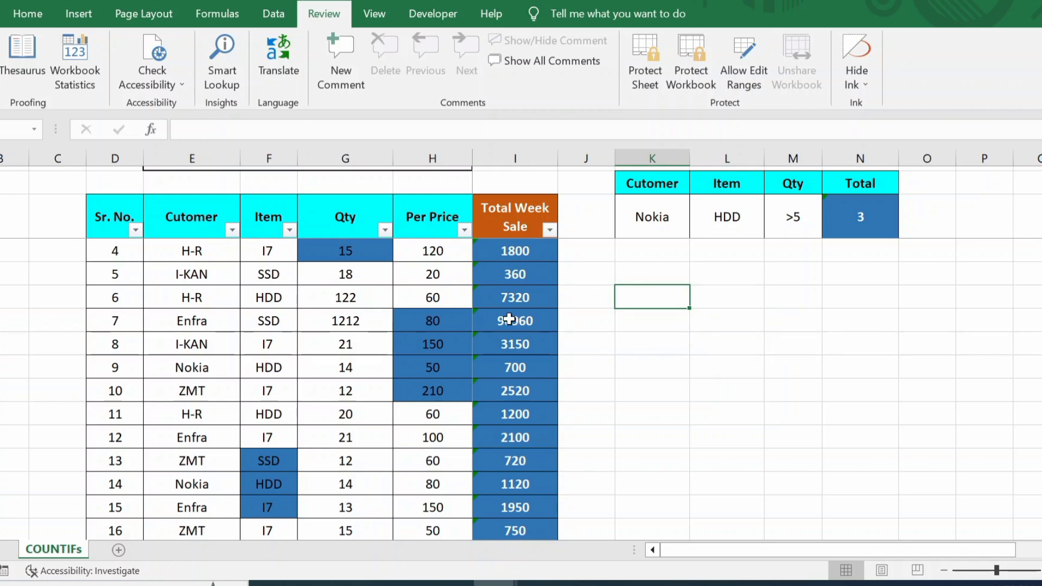
Step: Set Find and Replace to search for the table's blue fill via Find Format
{"action": "key", "text": "ctrl+f"}
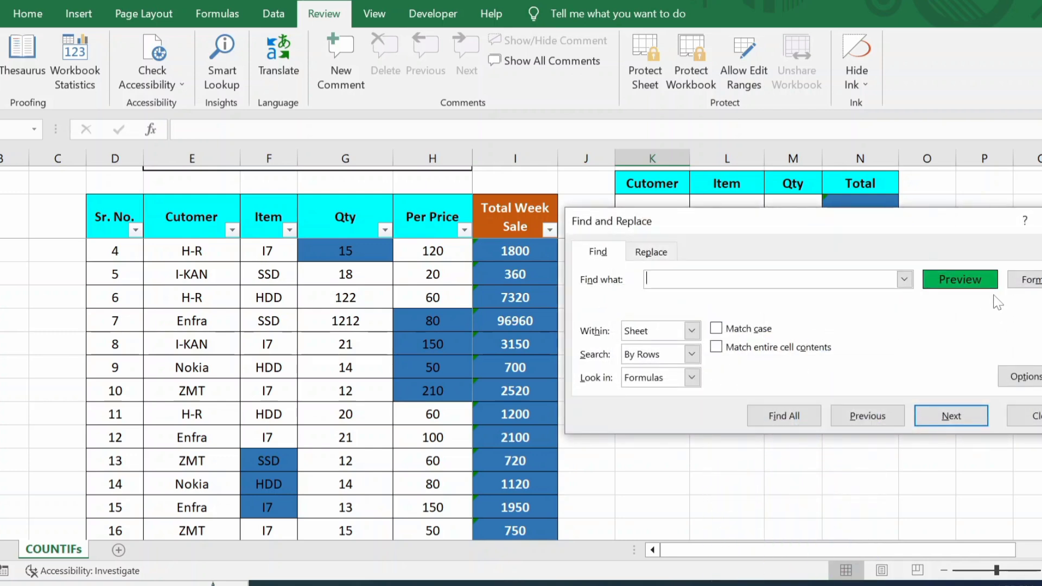
{"action": "left_click", "coordinate": [1036, 281]}
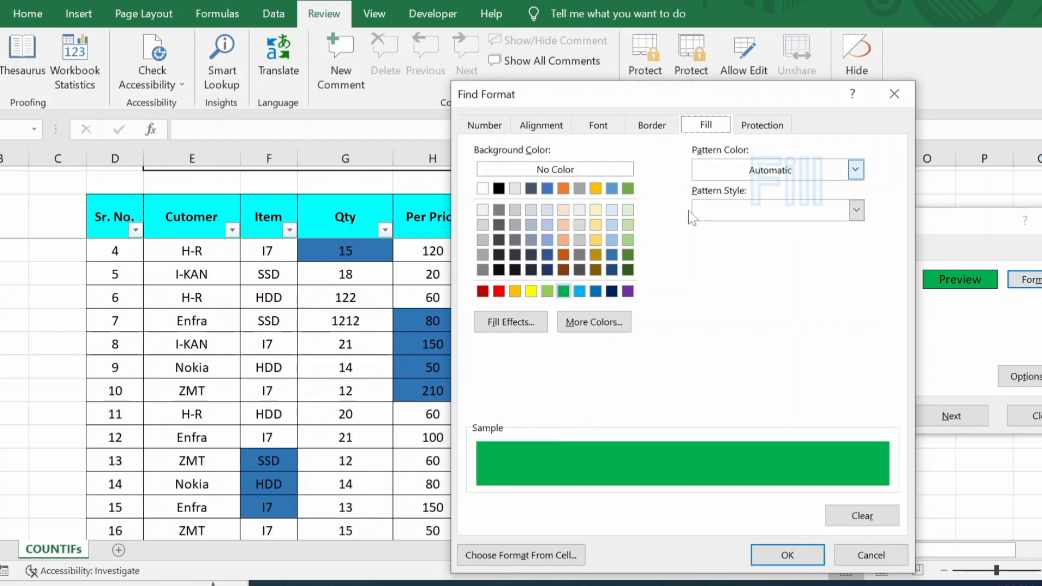
{"action": "left_click", "coordinate": [596, 292]}
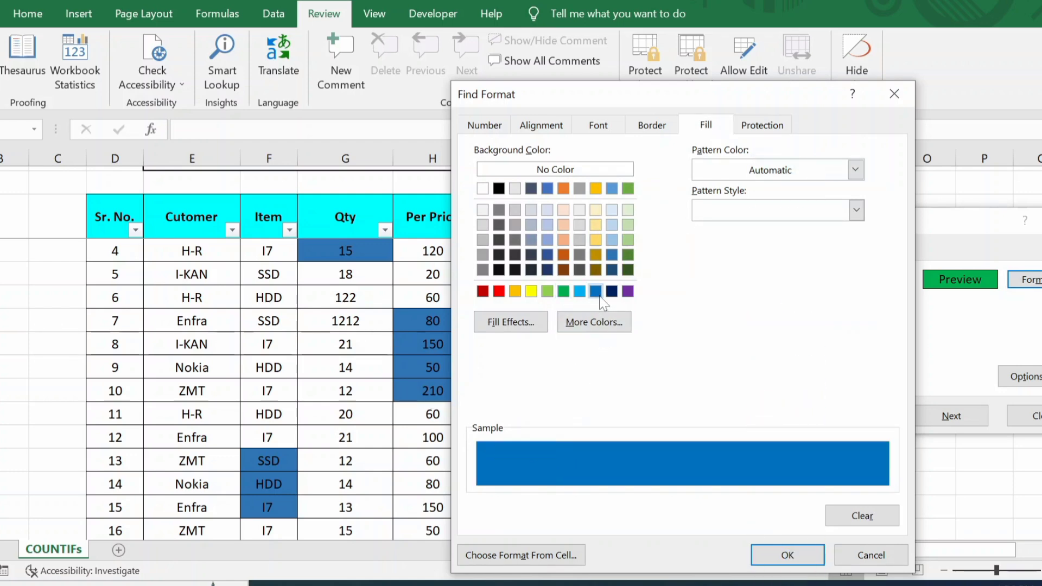
{"action": "left_click", "coordinate": [548, 255]}
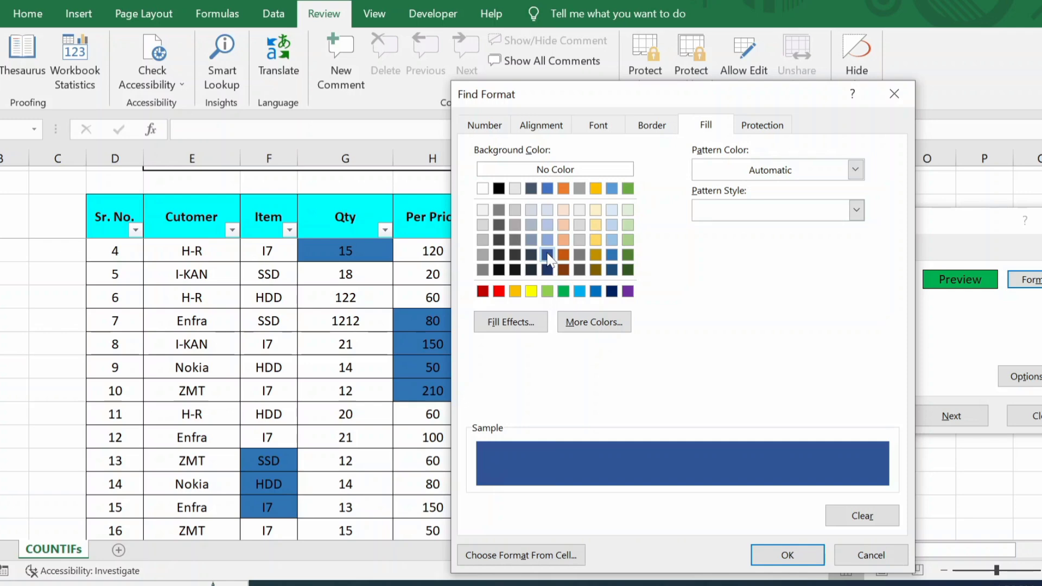
{"action": "left_click", "coordinate": [612, 254]}
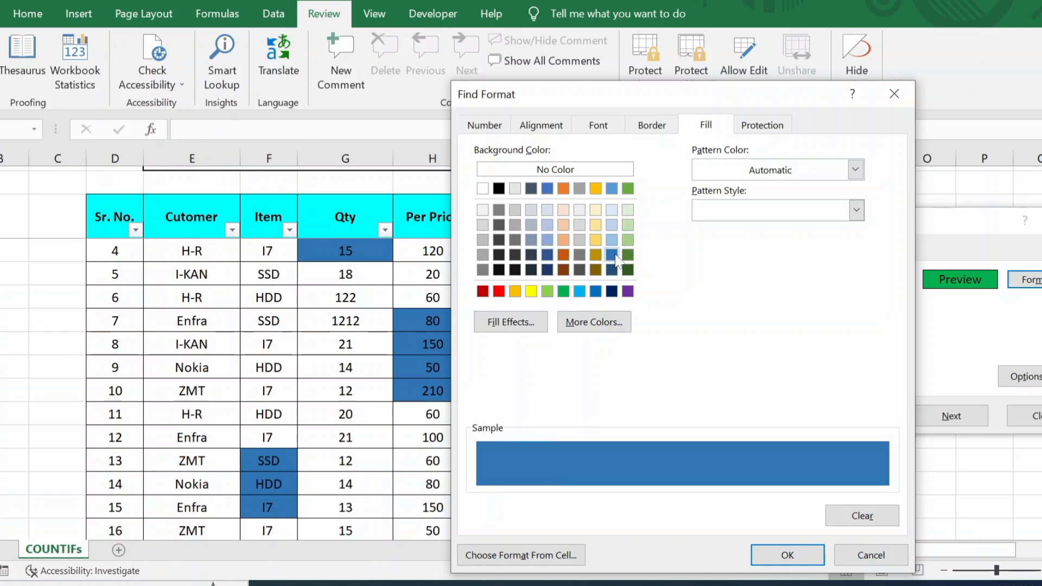
{"action": "left_click", "coordinate": [787, 554]}
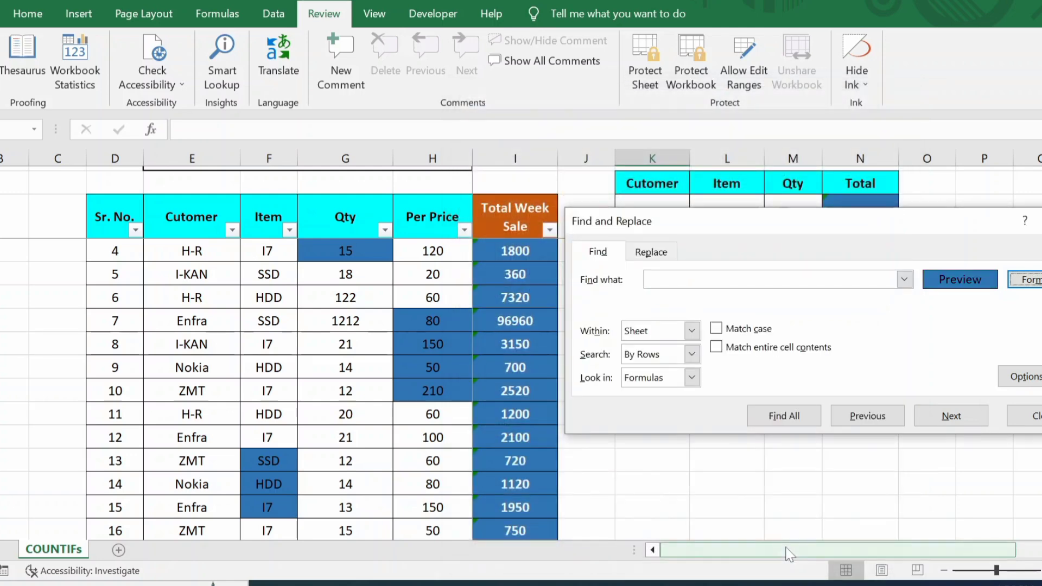
Step: Find all blue-filled cells, select all 40 results, and close Find and Replace
{"action": "left_click", "coordinate": [784, 415]}
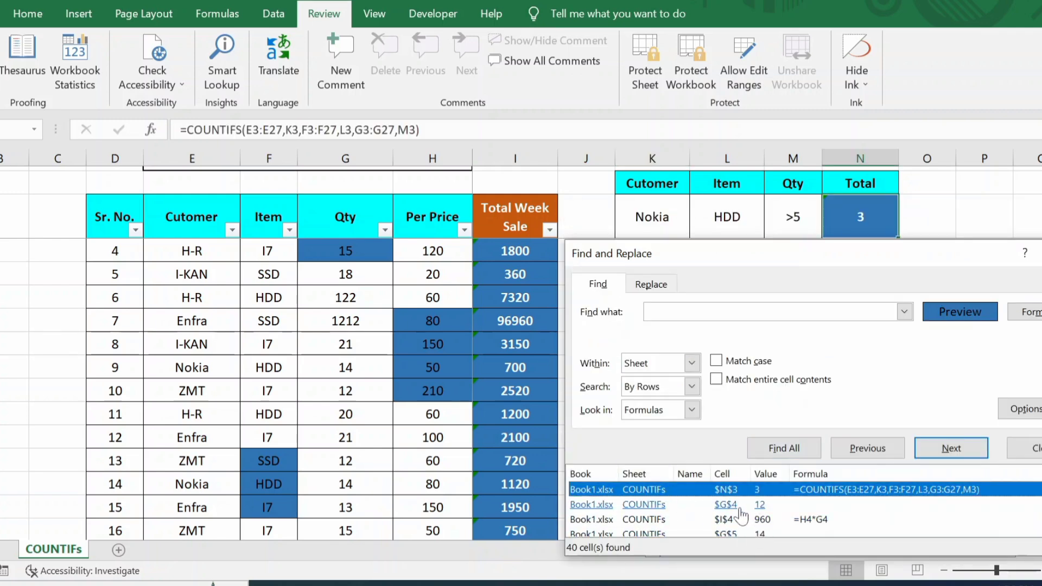
{"action": "left_click", "coordinate": [703, 511]}
{"action": "key", "text": "ctrl+a"}
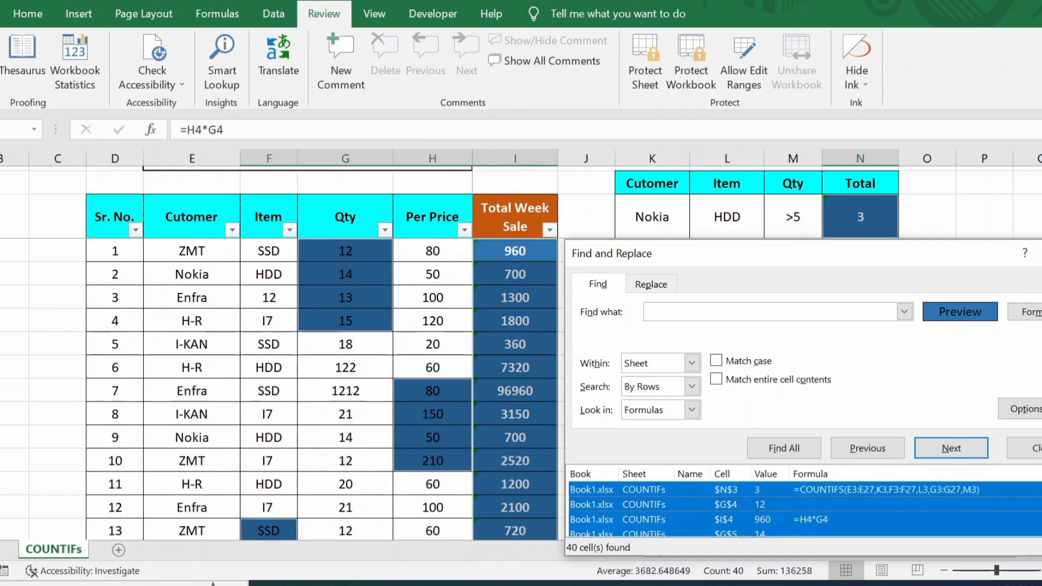
{"action": "left_click", "coordinate": [1028, 448]}
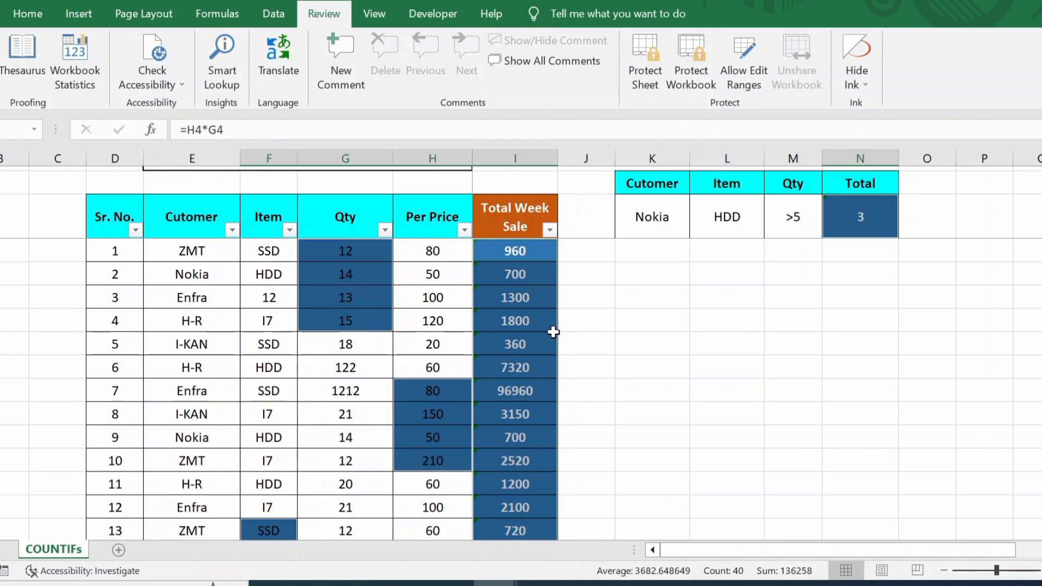
Step: Tick Locked on the Protection tab for the 40 selected blue cells
{"action": "key", "text": "ctrl+1"}
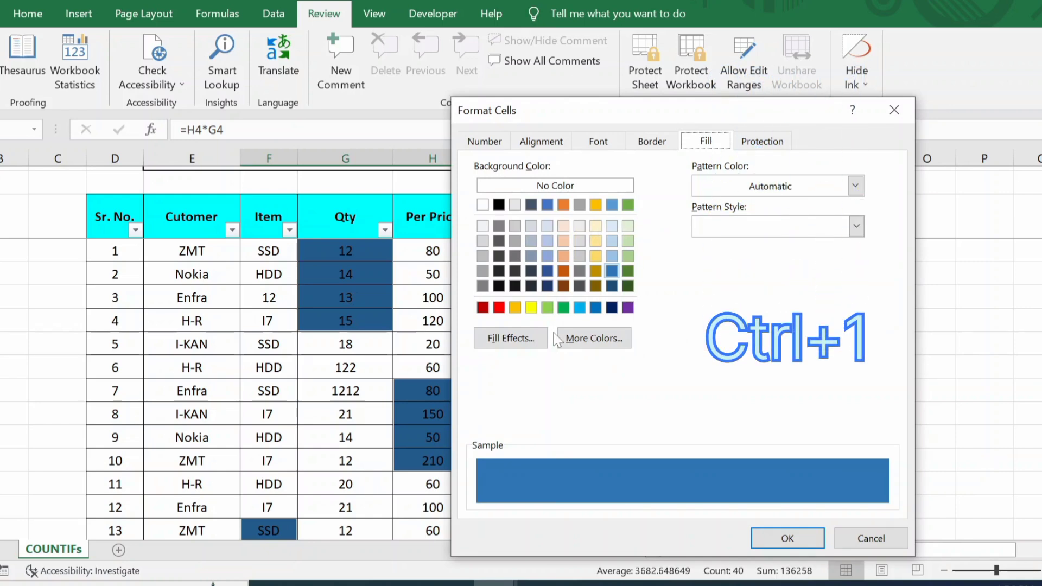
{"action": "left_click", "coordinate": [761, 142]}
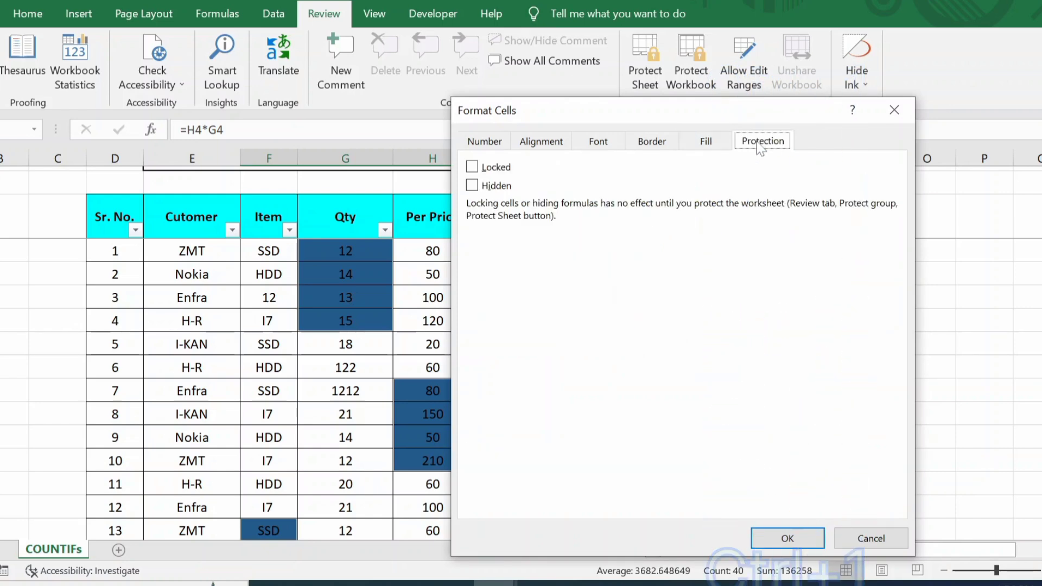
{"action": "left_click", "coordinate": [472, 167]}
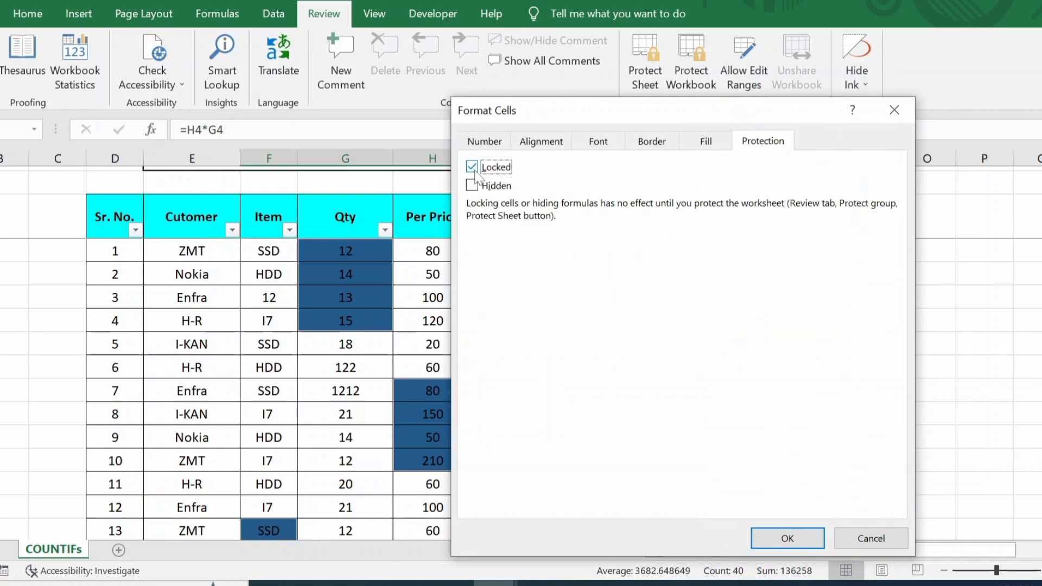
{"action": "left_click", "coordinate": [773, 537]}
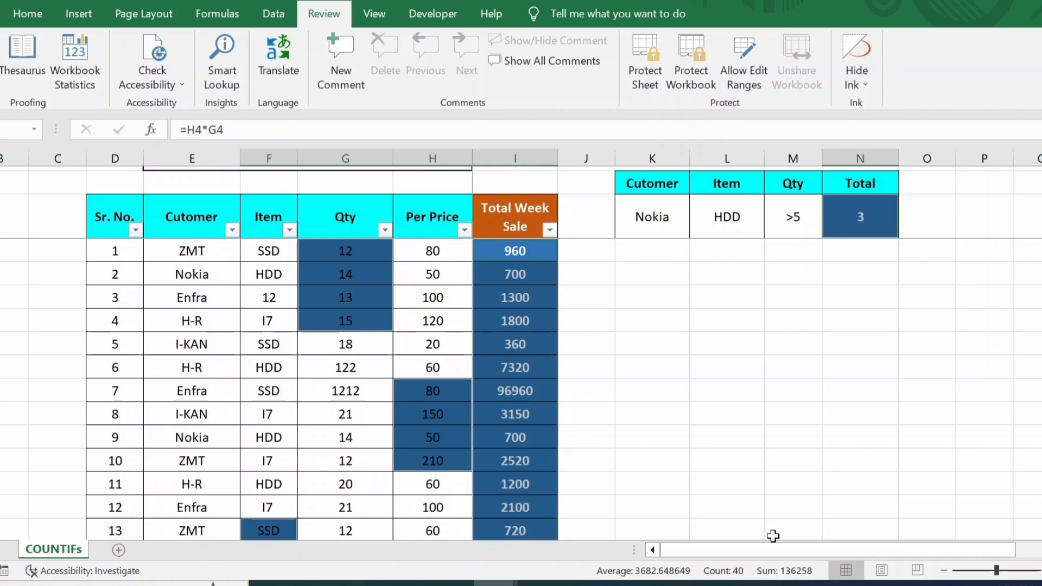
Step: Deselect the blue cells and protect the COUNTIFs sheet with a password, entered and confirmed
{"action": "left_click", "coordinate": [644, 289]}
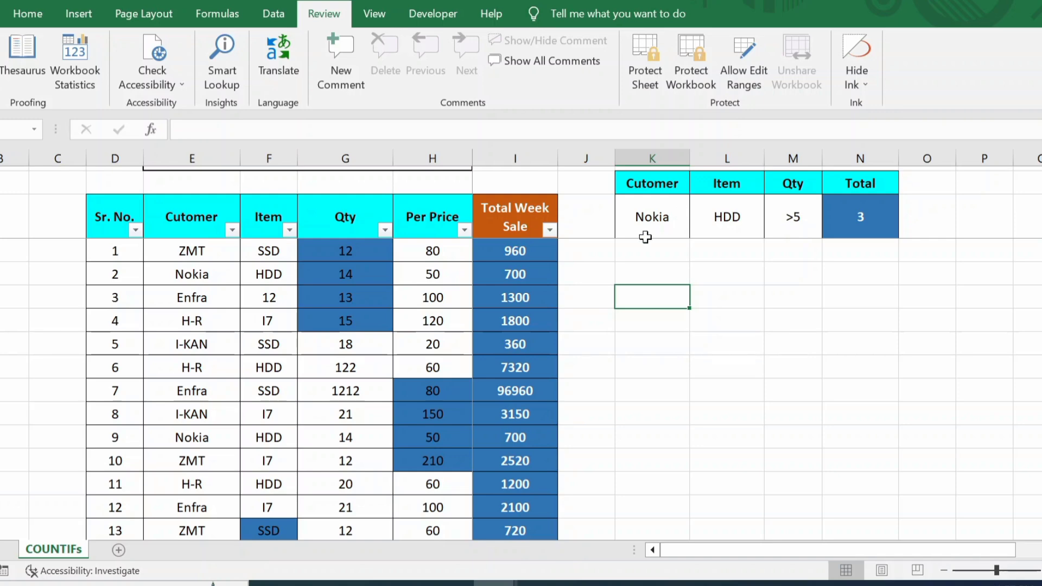
{"action": "left_click", "coordinate": [646, 59]}
{"action": "type", "text": "123"}
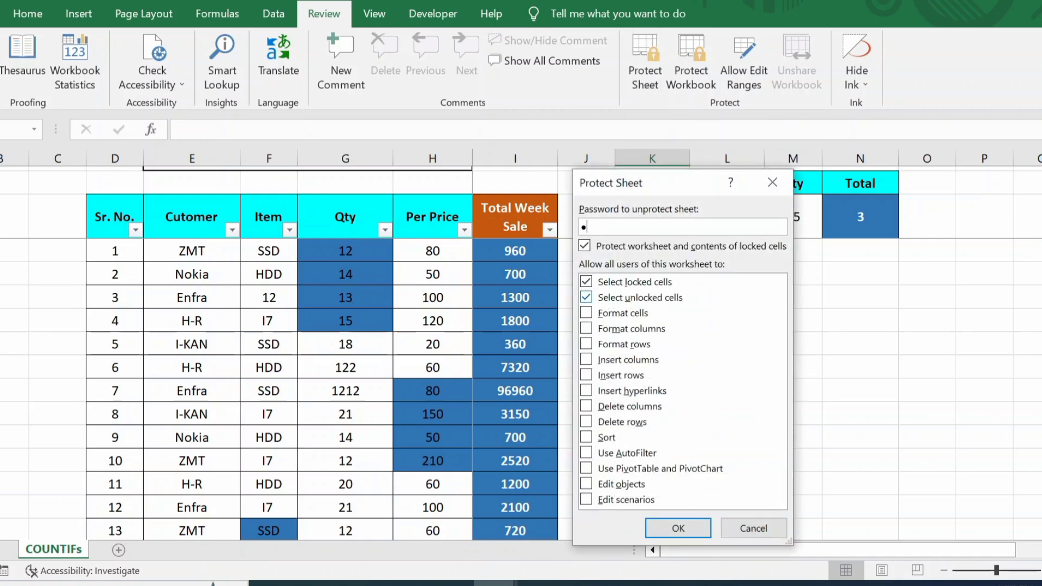
{"action": "type", "text": "4"}
{"action": "left_click", "coordinate": [677, 532]}
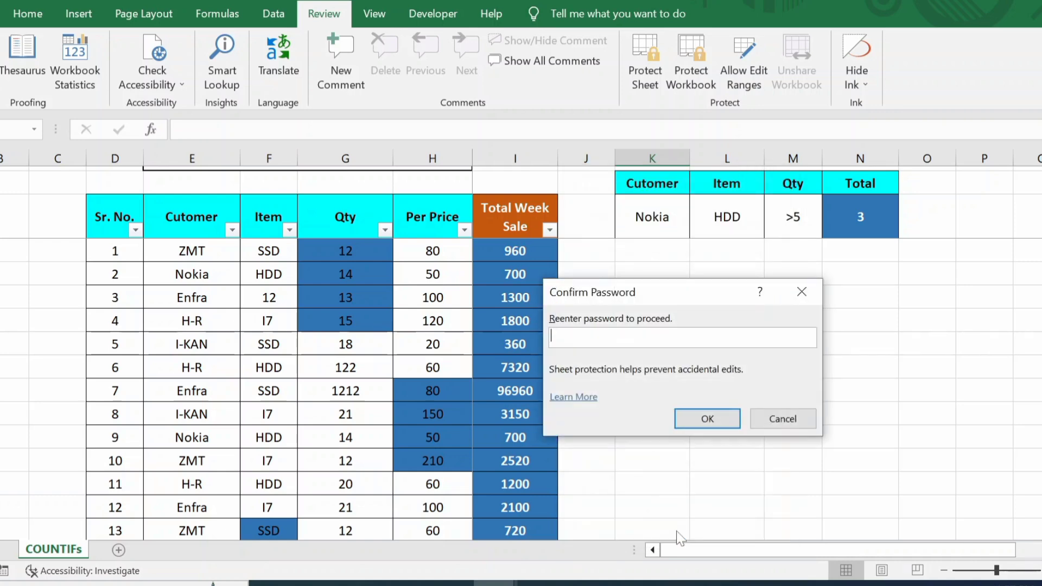
{"action": "left_click", "coordinate": [711, 419]}
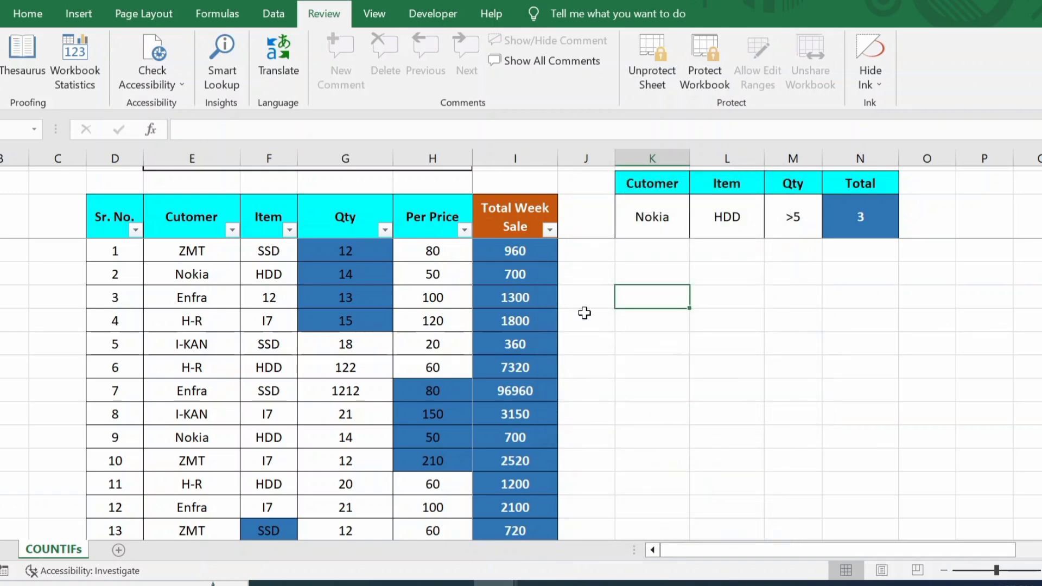
Step: Confirm the blue totals 96960 and 3150 and the blue HDD cell refuse edits
{"action": "scroll", "coordinate": [584, 309], "scroll_direction": "down", "scroll_amount": 1}
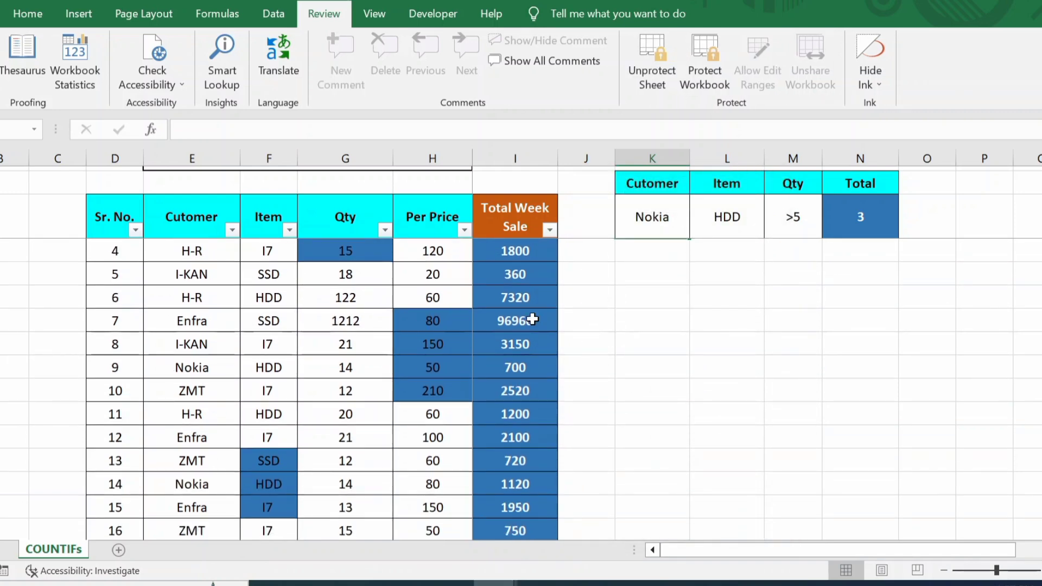
{"action": "left_click", "coordinate": [546, 317]}
{"action": "double_click", "coordinate": [546, 317]}
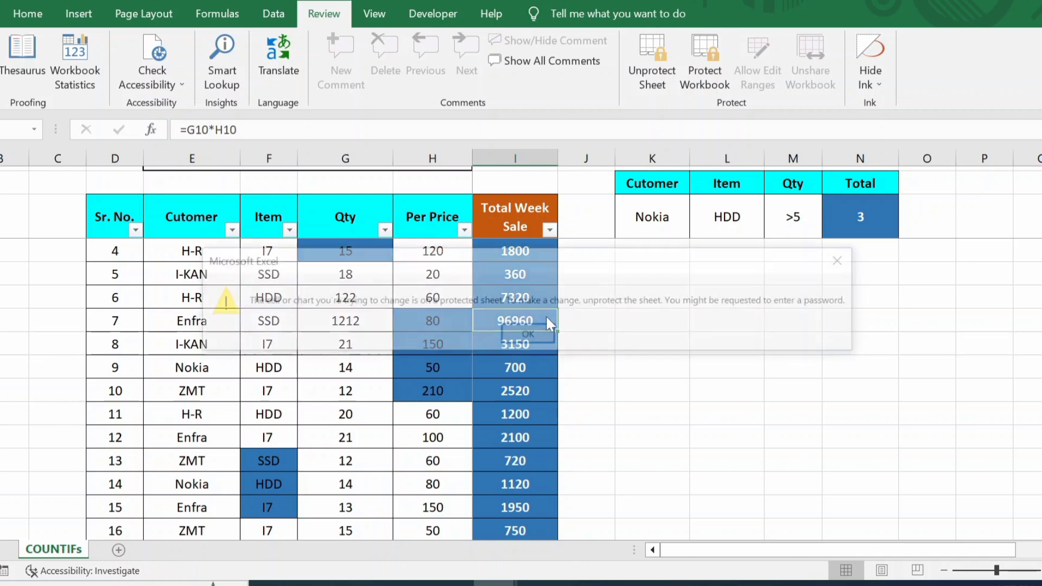
{"action": "key", "text": "Return"}
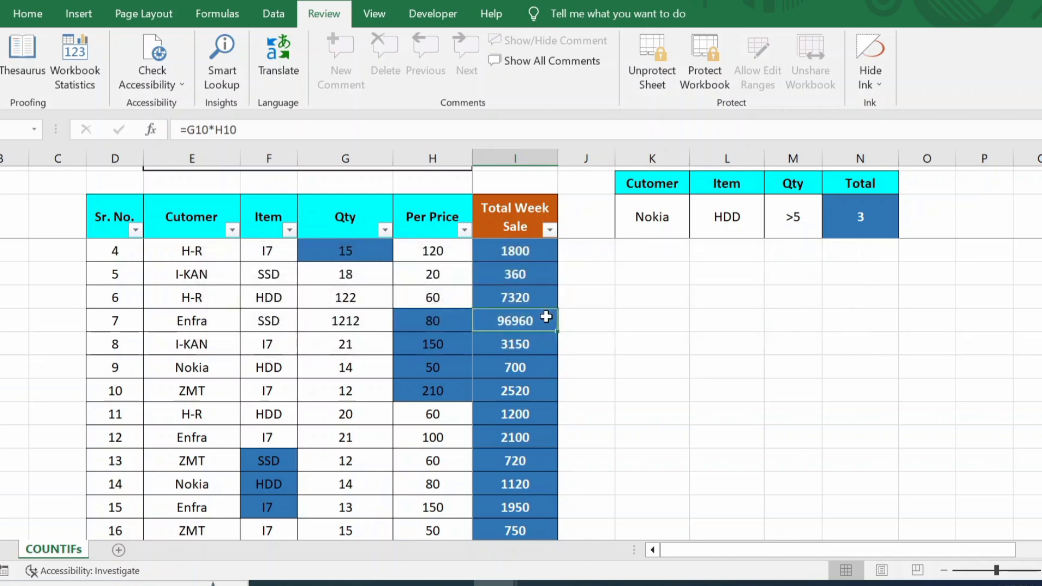
{"action": "left_click", "coordinate": [535, 344]}
{"action": "double_click", "coordinate": [535, 345]}
{"action": "left_click", "coordinate": [535, 342]}
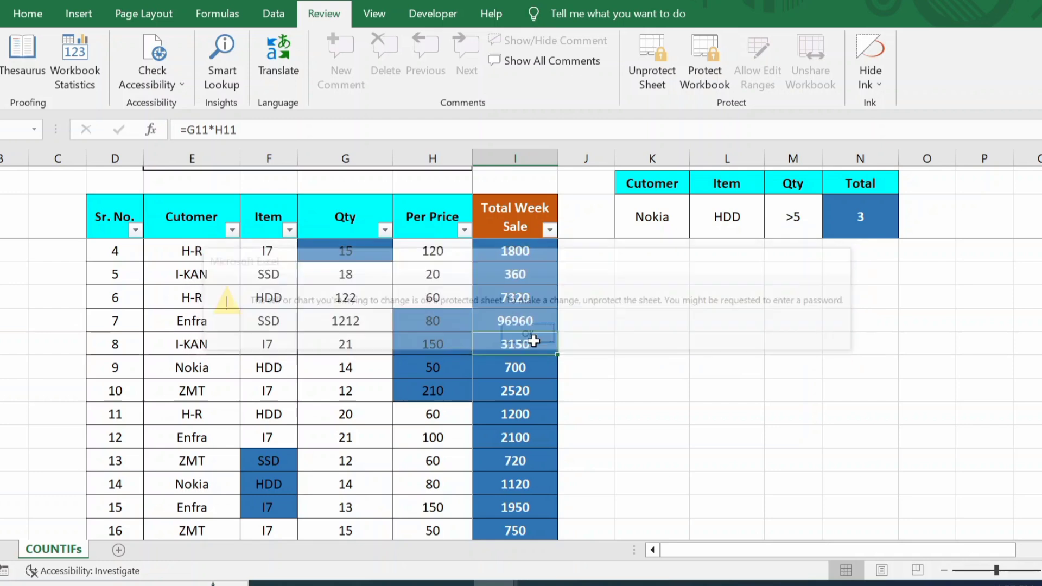
{"action": "double_click", "coordinate": [244, 492]}
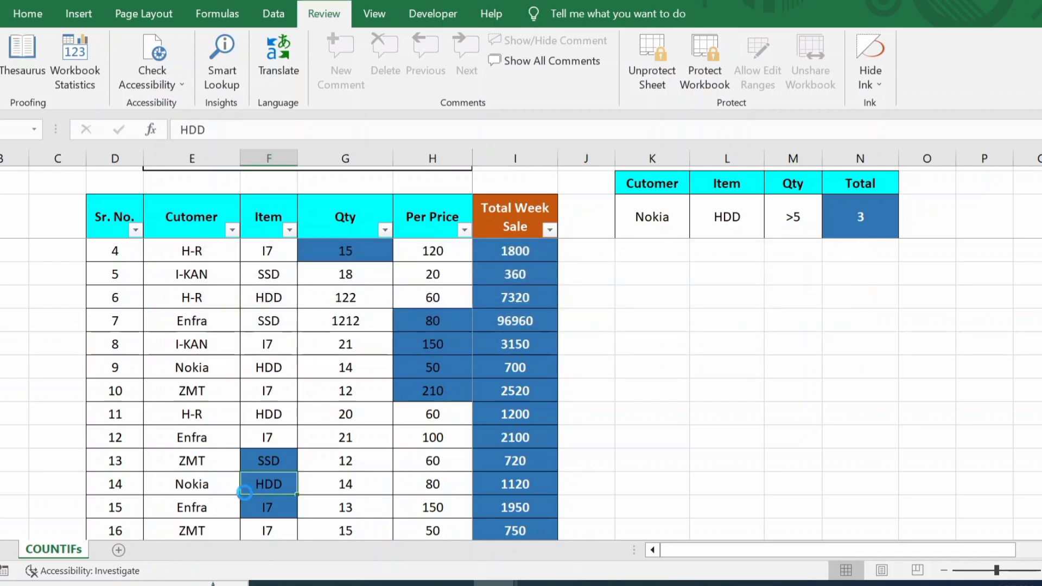
{"action": "key", "text": "Return"}
Step: Enter 12 in the row 9 Qty cell and 34/ in the row 8 Qty cell
{"action": "left_click", "coordinate": [366, 361]}
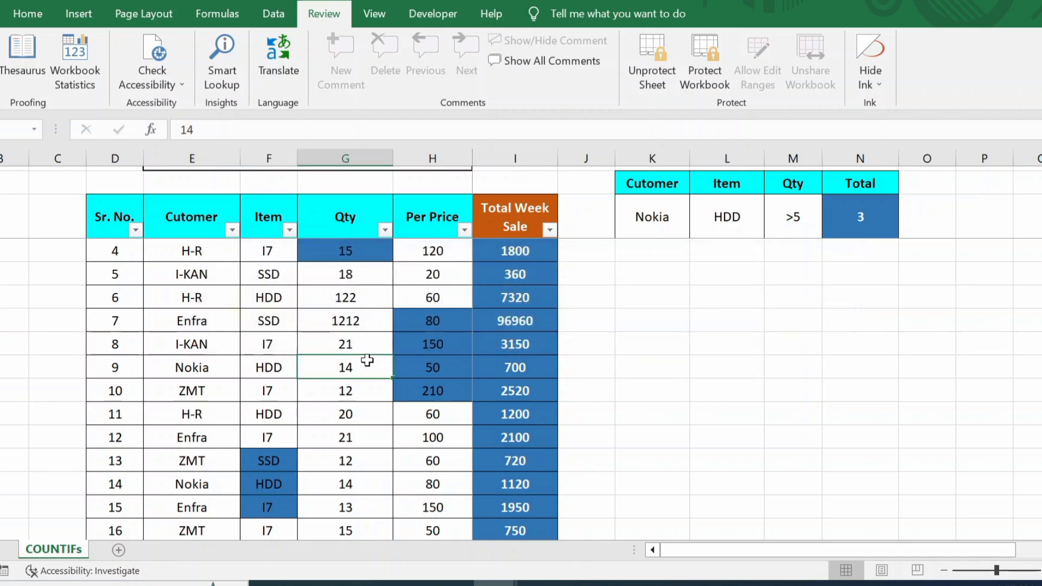
{"action": "type", "text": "12"}
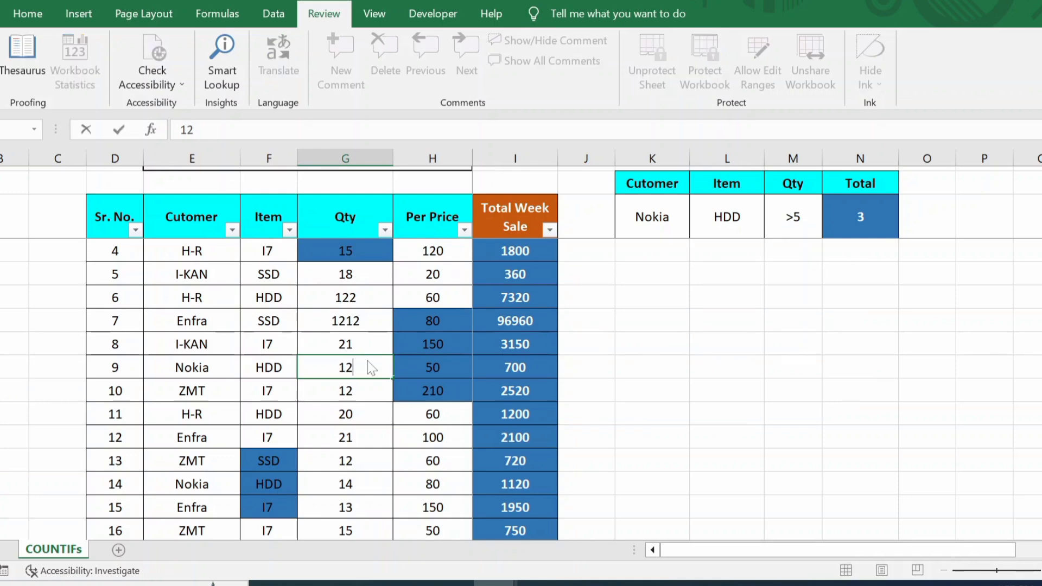
{"action": "key", "text": "Return"}
{"action": "left_click", "coordinate": [345, 343]}
{"action": "type", "text": "34"}
{"action": "type", "text": "/"}
{"action": "key", "text": "Return"}
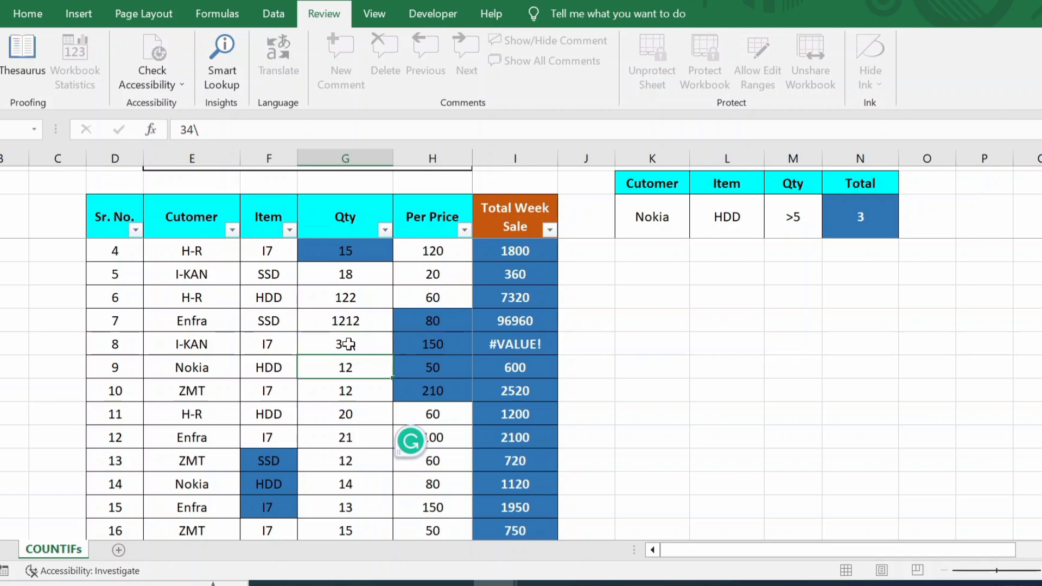
Step: Set the uncoloured Qty cells to 43 in row 10, 888 in row 14, and 2222 in row 9
{"action": "left_click", "coordinate": [358, 394]}
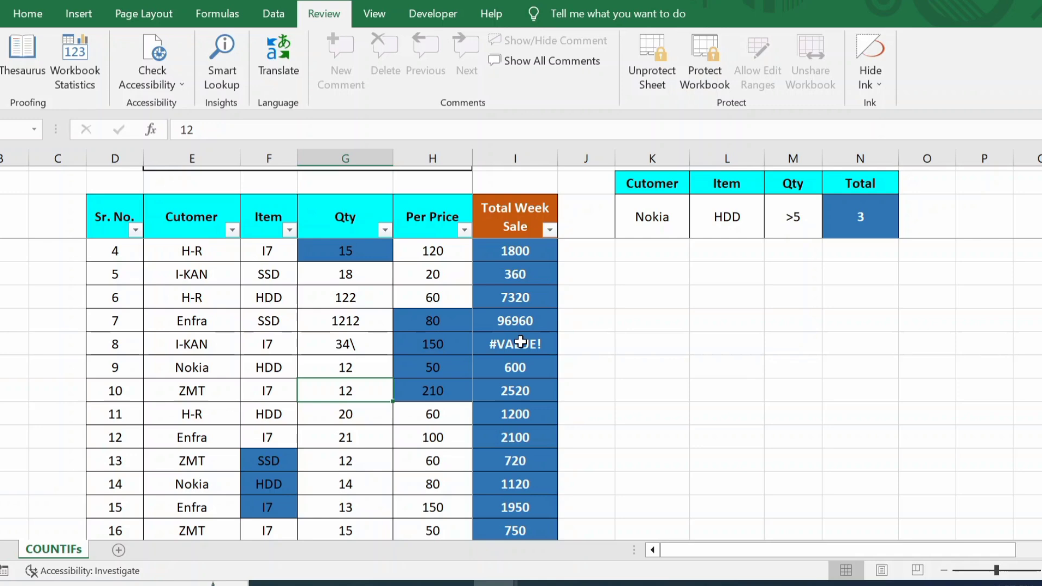
{"action": "type", "text": "43"}
{"action": "key", "text": "Return"}
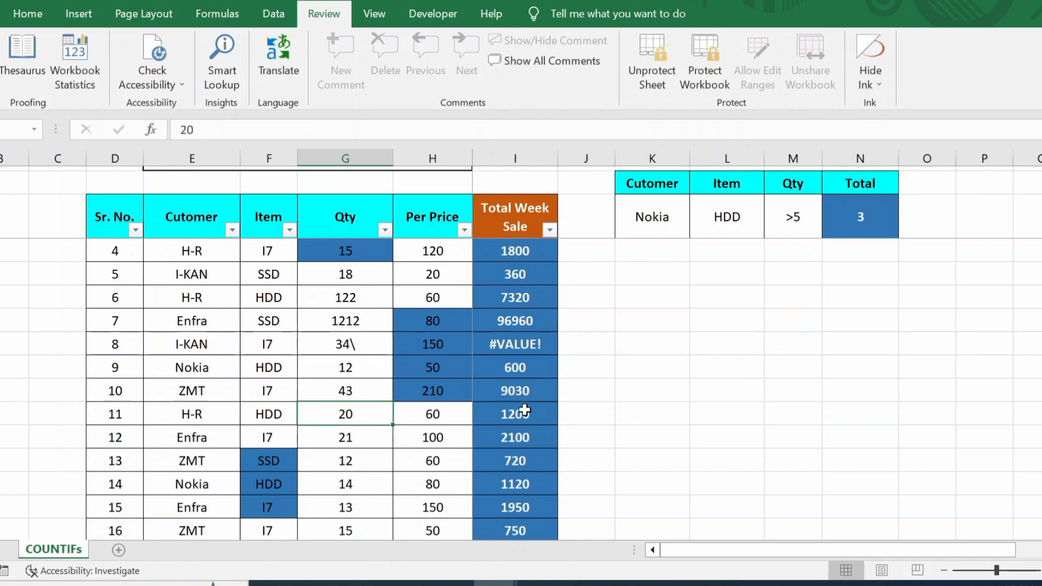
{"action": "left_click", "coordinate": [332, 492]}
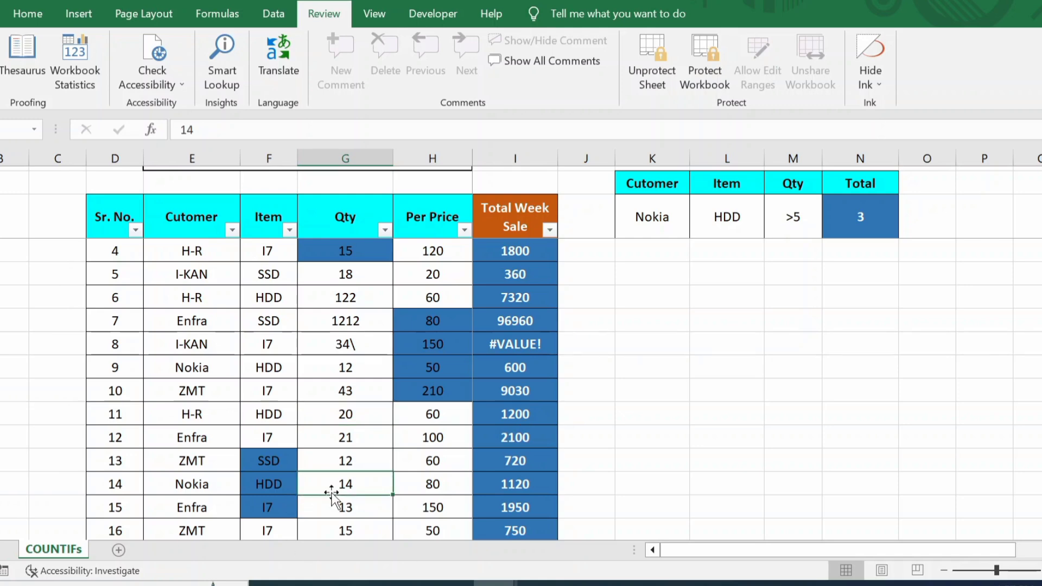
{"action": "type", "text": "888"}
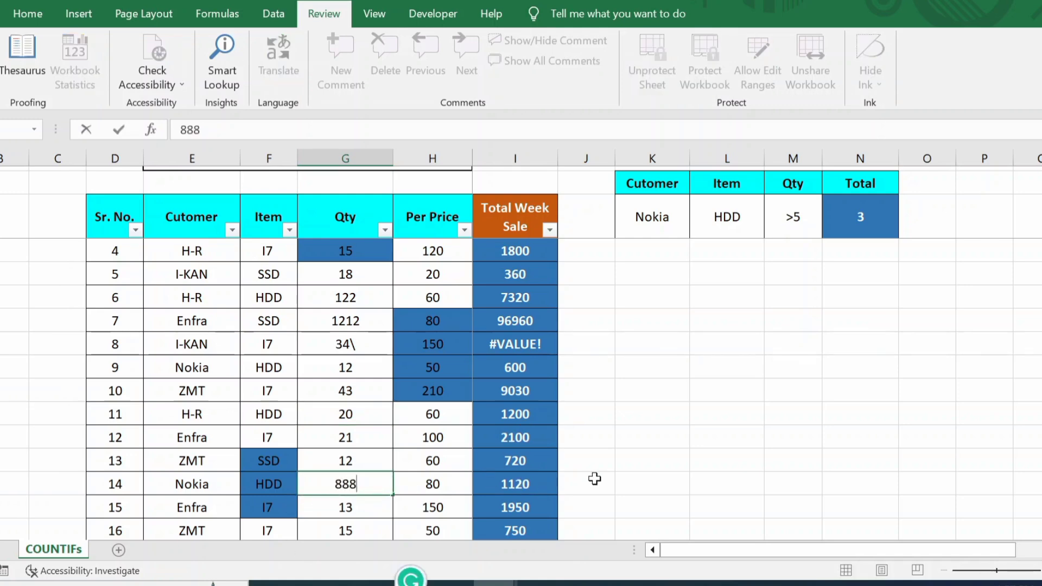
{"action": "key", "text": "Return"}
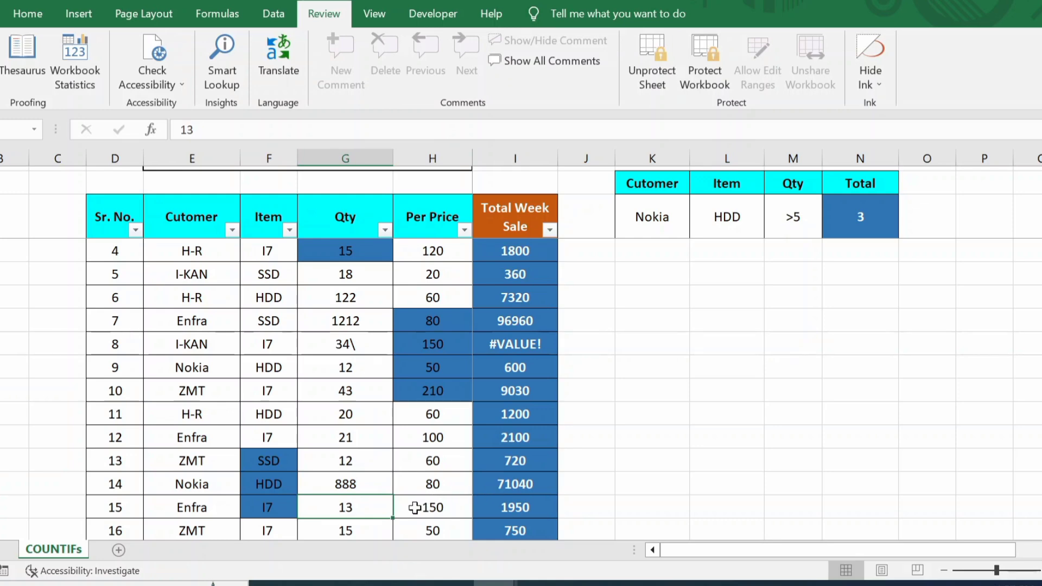
{"action": "left_click", "coordinate": [381, 374]}
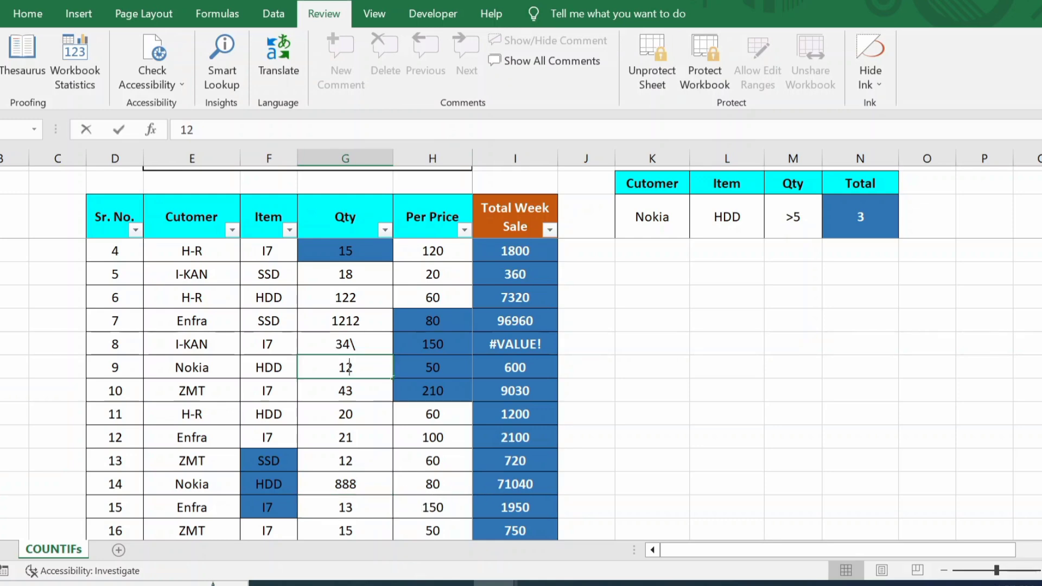
{"action": "type", "text": "2222"}
{"action": "key", "text": "Return"}
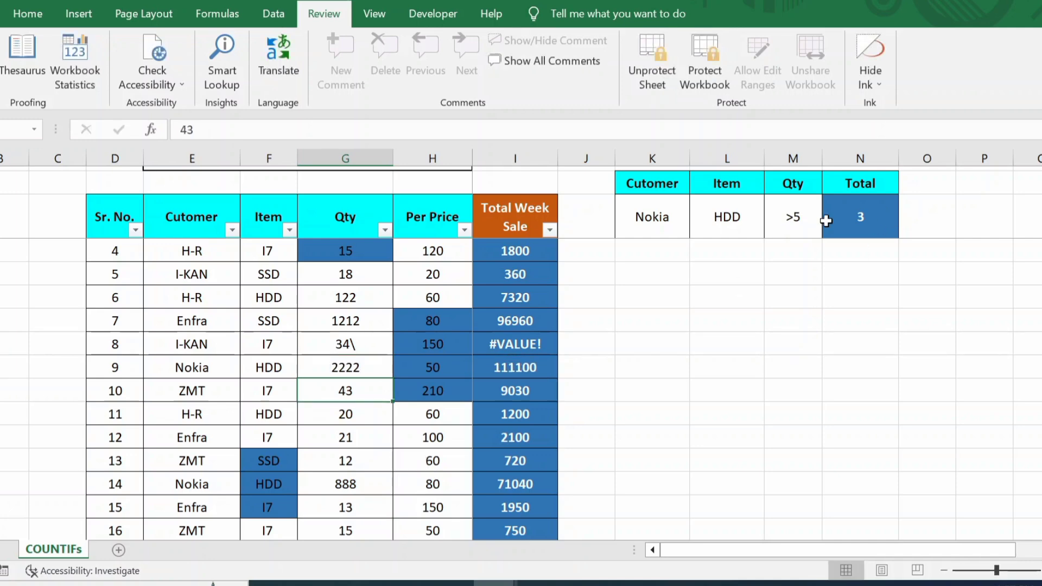
Step: Check that a locked Total Week Sale cell and the blue quantity 15 in row 4 reject edits
{"action": "double_click", "coordinate": [520, 347]}
{"action": "key", "text": "Return"}
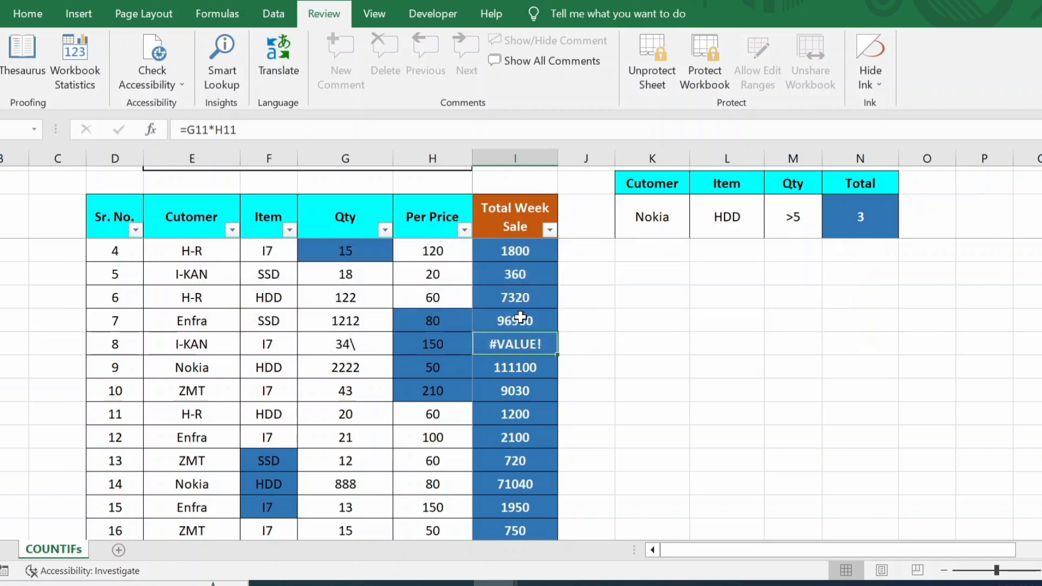
{"action": "left_click", "coordinate": [341, 250]}
{"action": "double_click", "coordinate": [341, 252]}
{"action": "key", "text": "Return"}
{"action": "left_click", "coordinate": [433, 300]}
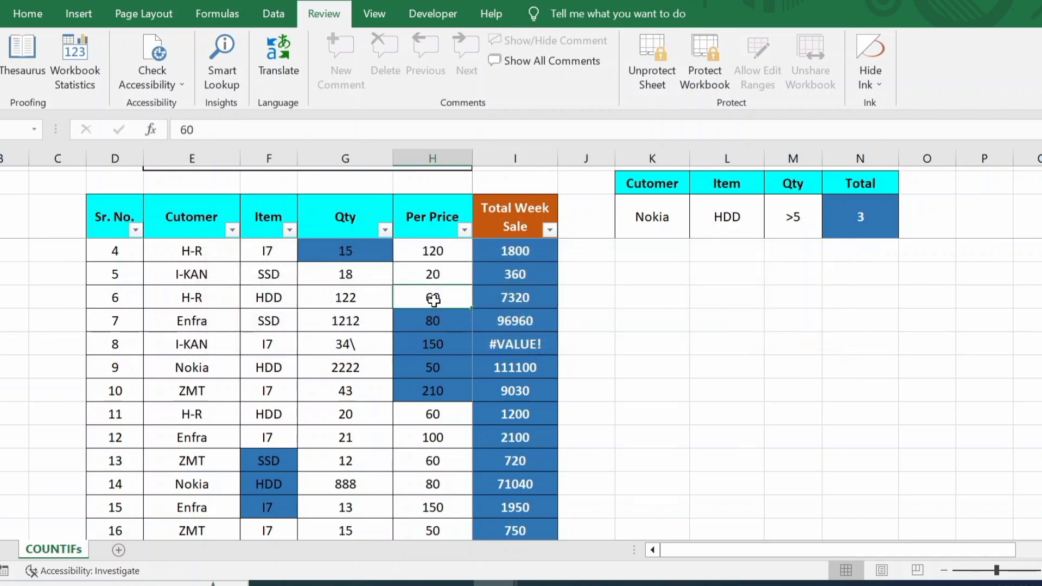
{"action": "scroll", "coordinate": [433, 300], "scroll_direction": "up", "scroll_amount": 1}
{"action": "scroll", "coordinate": [434, 300], "scroll_direction": "down", "scroll_amount": 2}
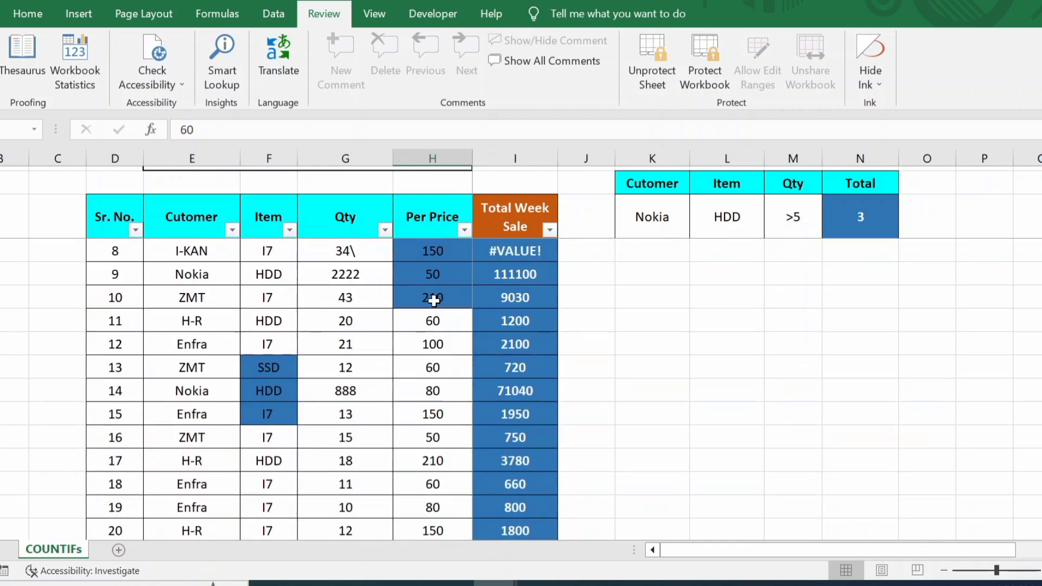
{"action": "scroll", "coordinate": [433, 300], "scroll_direction": "down", "scroll_amount": 2}
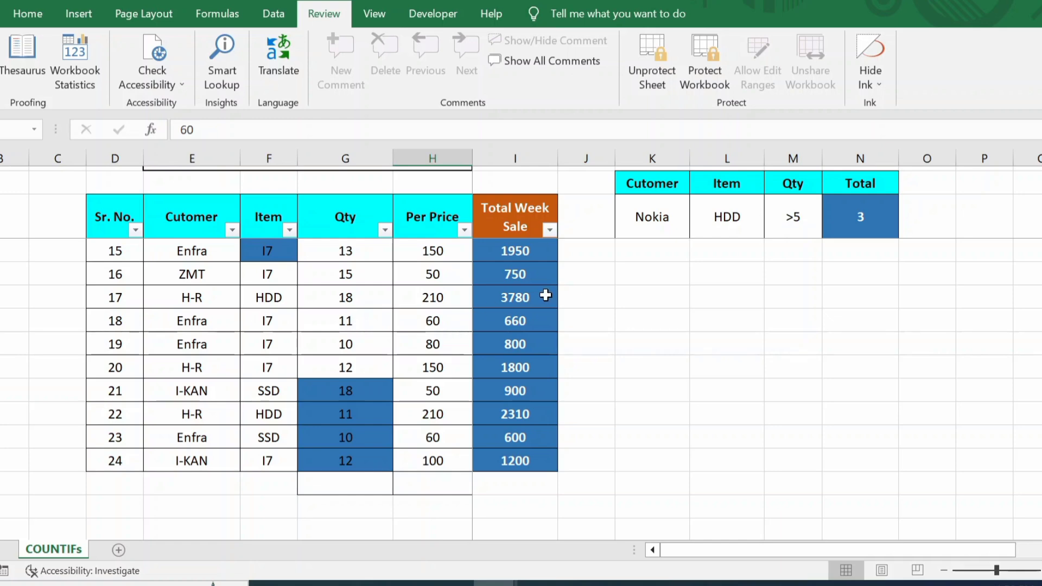
{"action": "left_click", "coordinate": [546, 295]}
{"action": "double_click", "coordinate": [546, 296]}
{"action": "key", "text": "Return"}
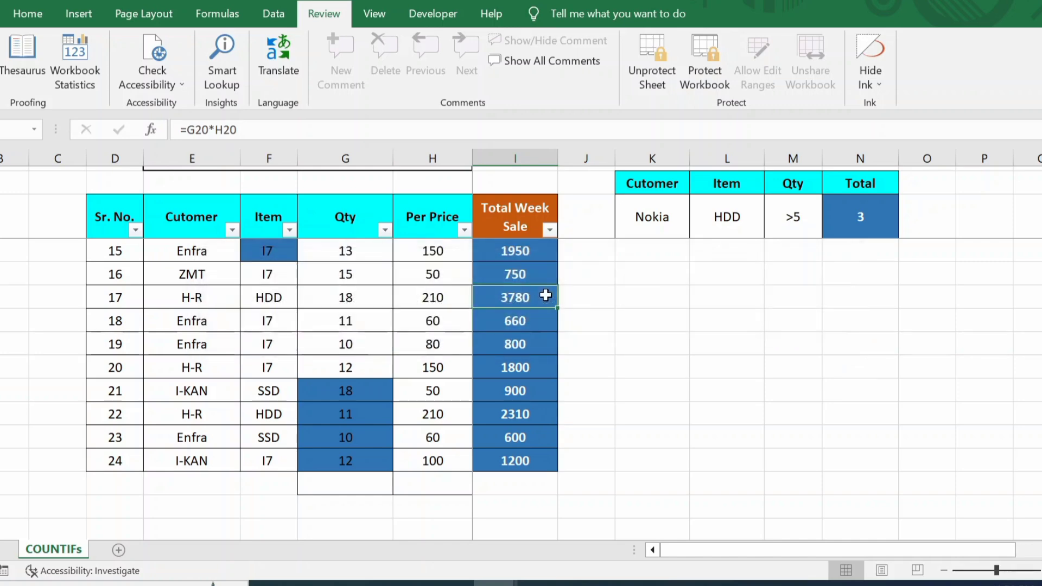
{"action": "left_click", "coordinate": [350, 428]}
{"action": "double_click", "coordinate": [349, 427]}
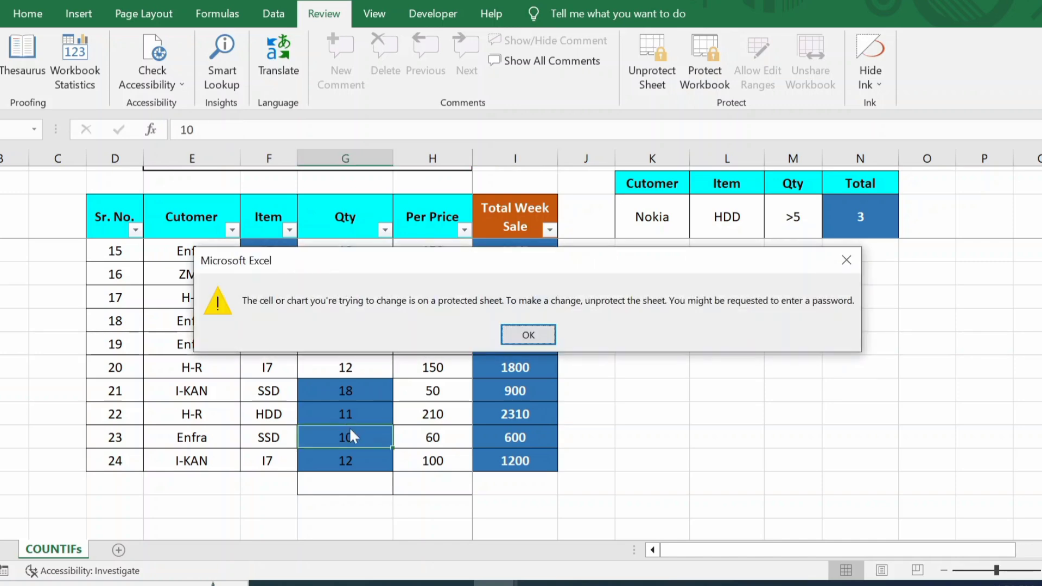
{"action": "key", "text": "Return"}
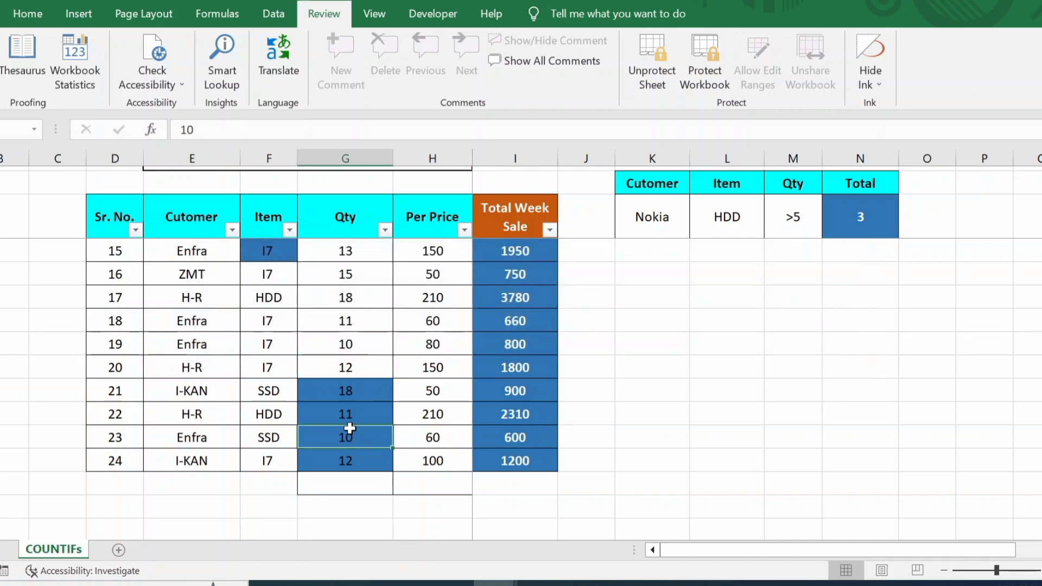
Step: With the row 21 blue quantity selected, unprotect the sheet using its password
{"action": "left_click", "coordinate": [360, 401]}
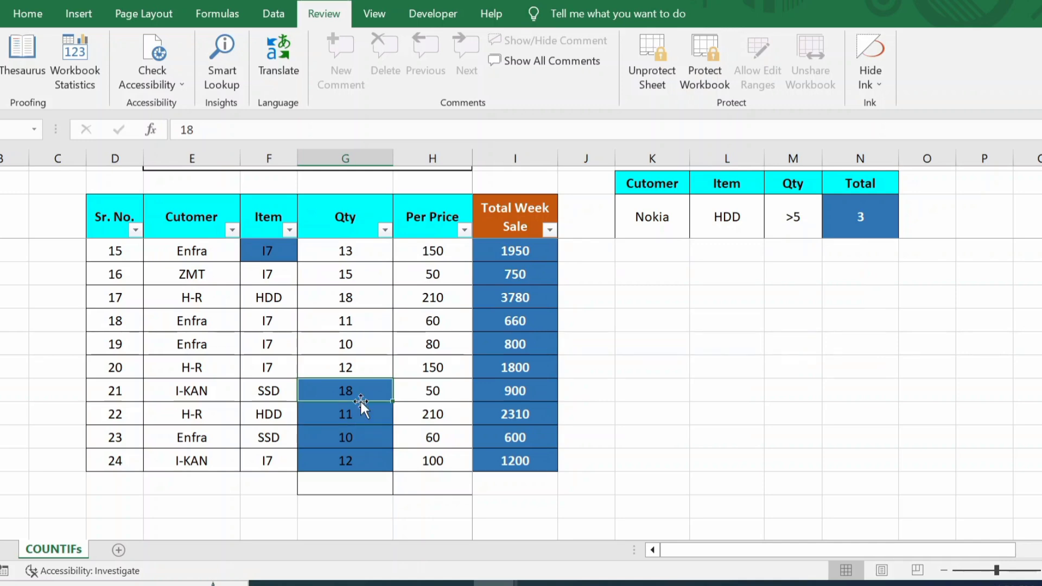
{"action": "left_click", "coordinate": [658, 64]}
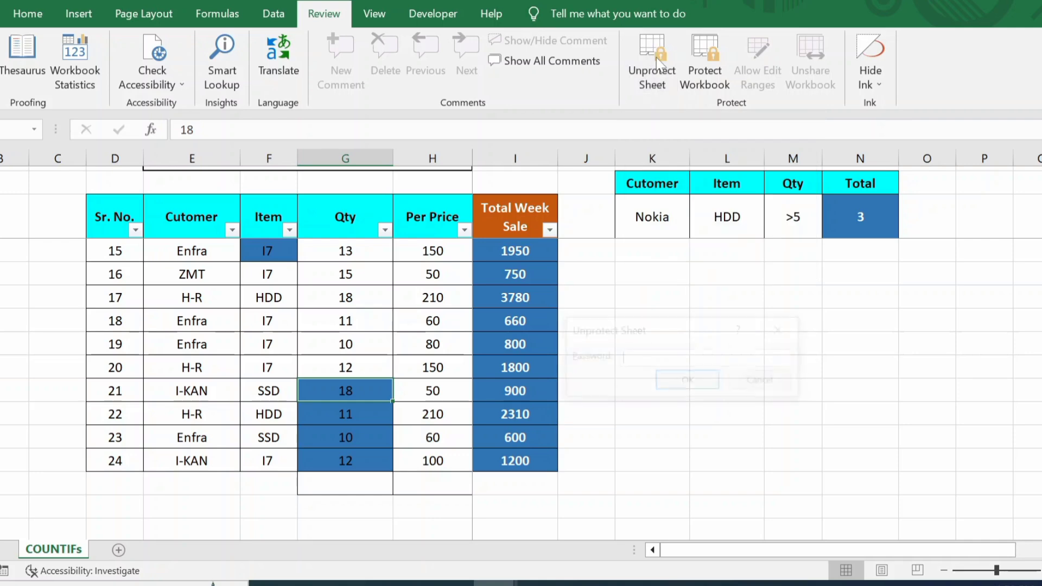
{"action": "type", "text": "1234"}
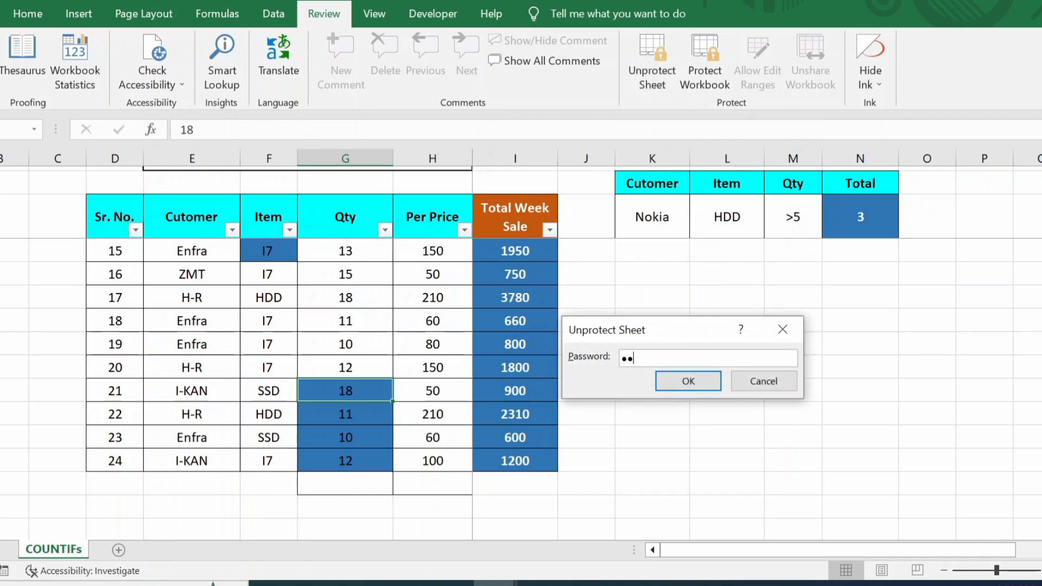
{"action": "key", "text": "Return"}
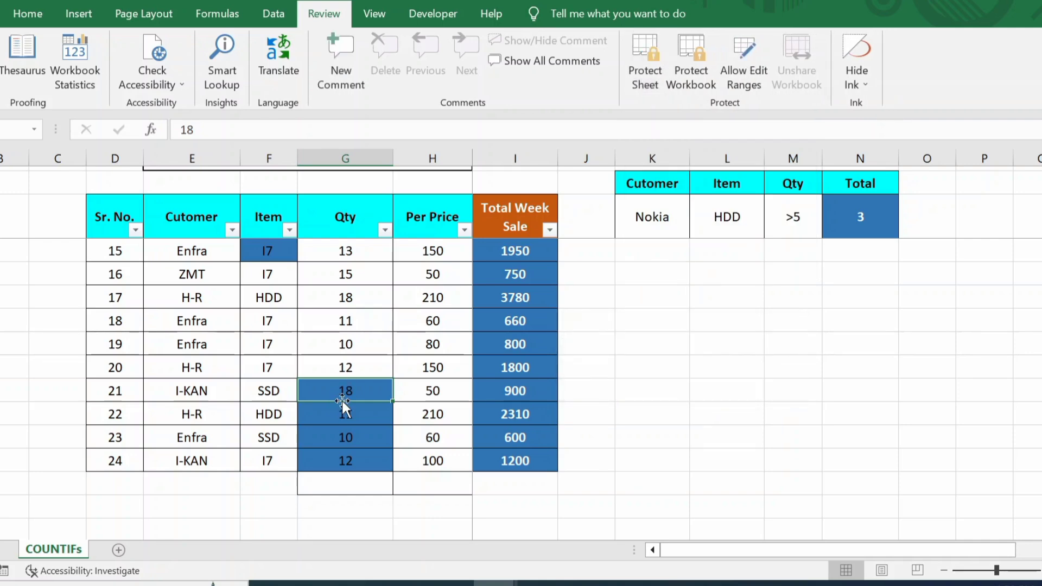
Step: Enter 12 in row 21, 'qw' in row 22, and 12 in row 23 of the blue Qty cells
{"action": "type", "text": "12"}
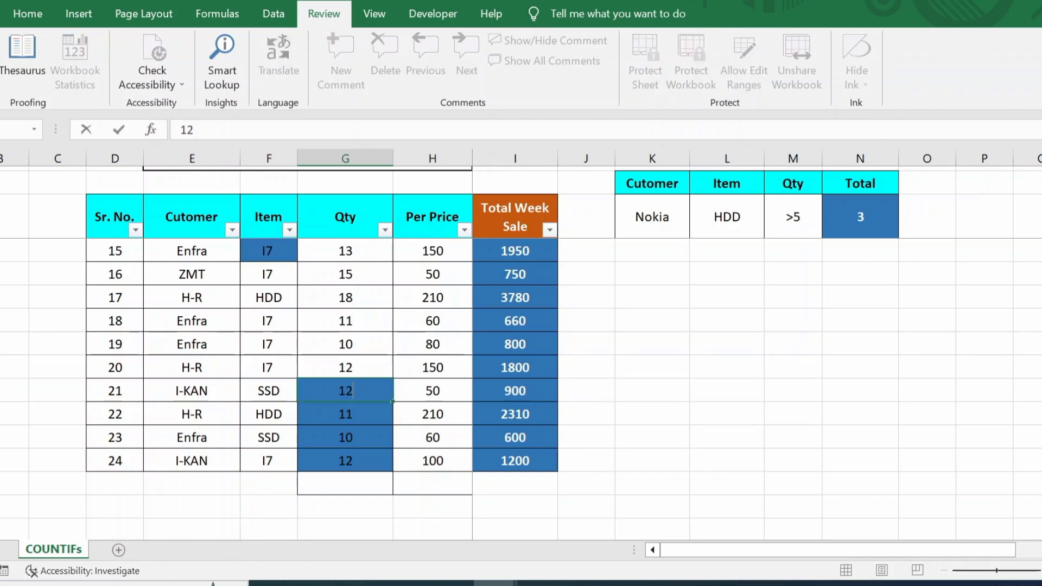
{"action": "left_click", "coordinate": [342, 404]}
{"action": "type", "text": "qw"}
{"action": "key", "text": "ctrl+Return"}
{"action": "key", "text": "Down"}
{"action": "type", "text": "as"}
{"action": "key", "text": "ctrl+Return"}
{"action": "key", "text": "BackSpace"}
{"action": "key", "text": "BackSpace"}
{"action": "type", "text": "12"}
{"action": "key", "text": "ctrl+Return"}
{"action": "key", "text": "Down"}
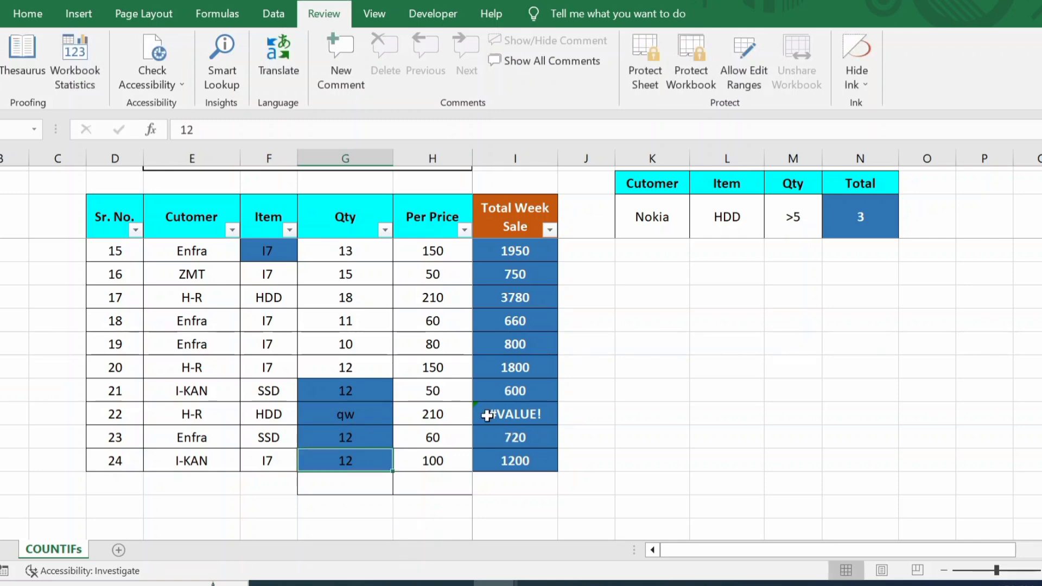
{"action": "left_click", "coordinate": [618, 392]}
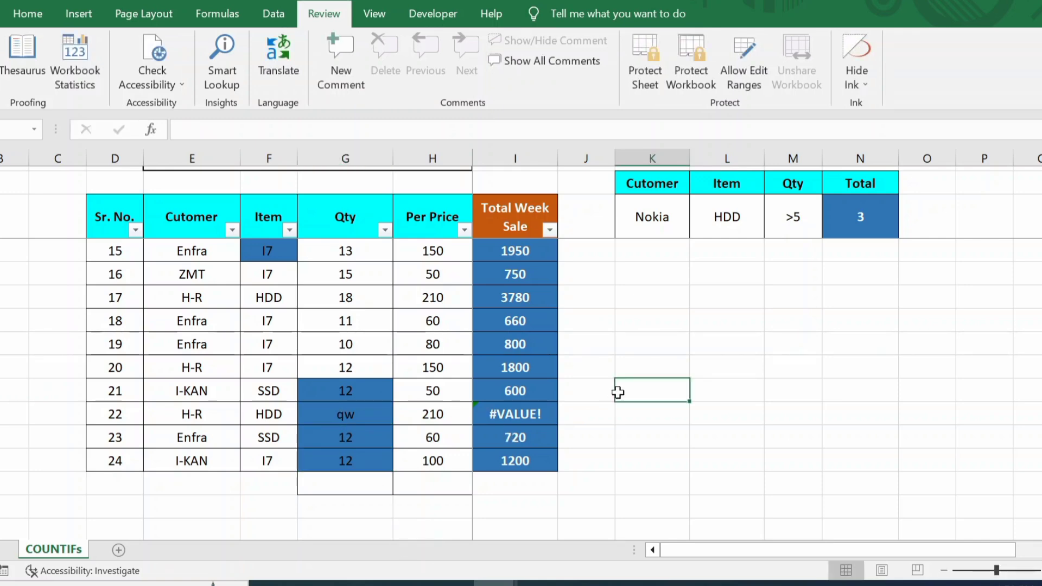